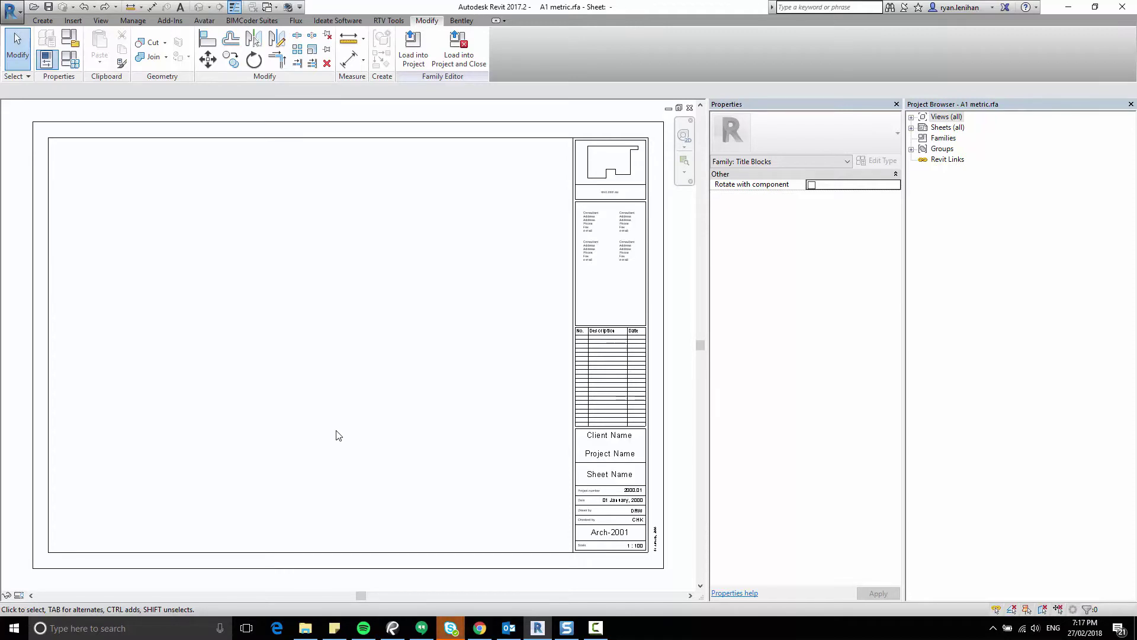
Examine the key plan outline in the title block, above the revit.com.au text
{"action": "middle_click_drag", "start_coordinate": [500, 315], "coordinate": [357, 356]}
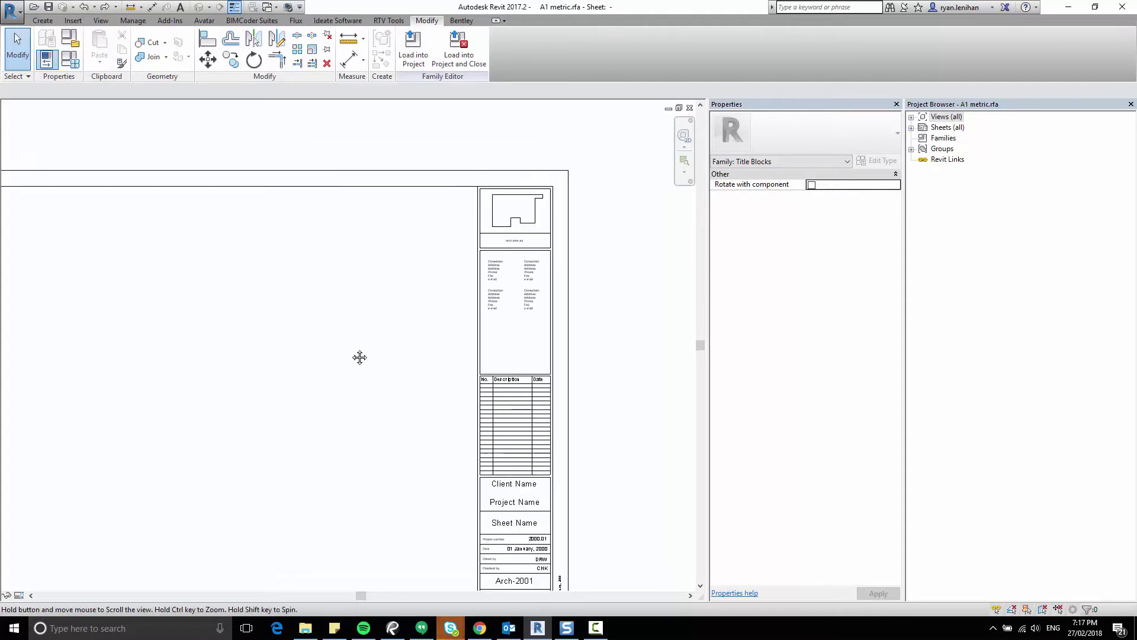
{"action": "scroll", "coordinate": [422, 294], "scroll_direction": "up", "scroll_amount": 2}
{"action": "scroll", "coordinate": [422, 294], "scroll_direction": "up", "scroll_amount": 2}
{"action": "scroll", "coordinate": [492, 341], "scroll_direction": "up", "scroll_amount": 1}
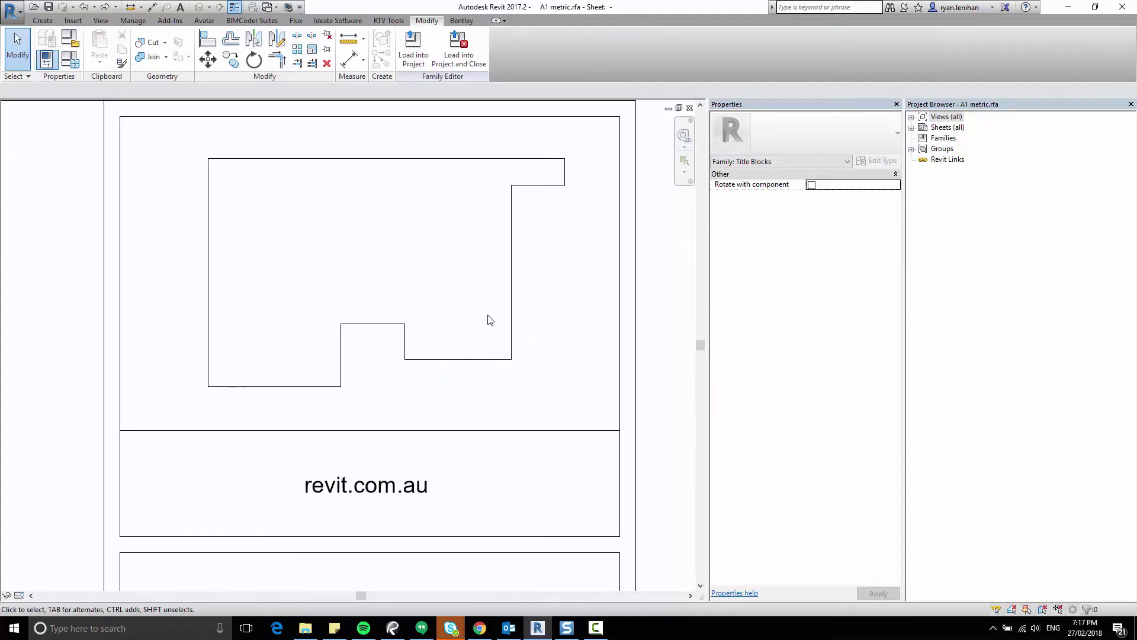
{"action": "scroll", "coordinate": [522, 429], "scroll_direction": "down", "scroll_amount": 2}
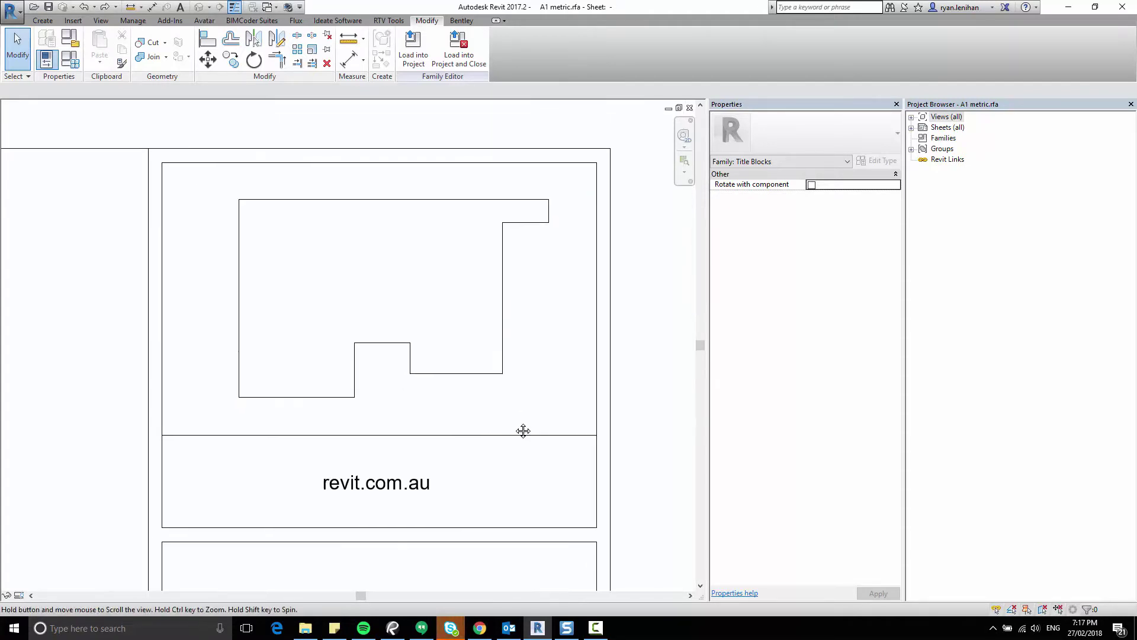
{"action": "scroll", "coordinate": [559, 454], "scroll_direction": "up", "scroll_amount": 1}
{"action": "middle_click_drag", "start_coordinate": [547, 388], "coordinate": [580, 393]}
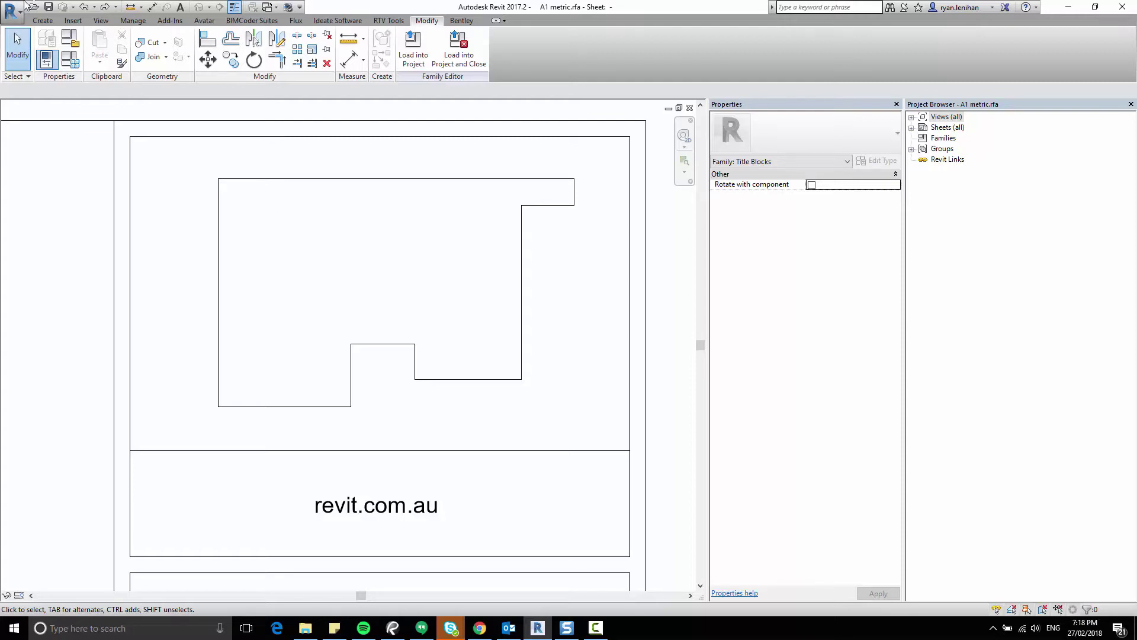
{"action": "left_click", "coordinate": [43, 20]}
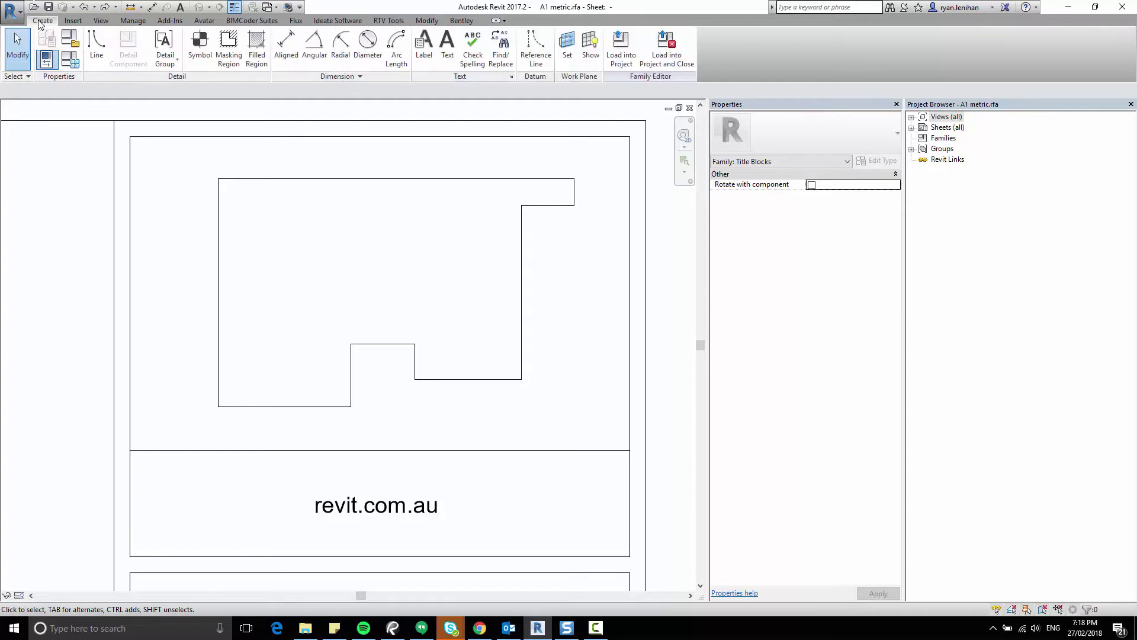
{"action": "left_click", "coordinate": [256, 44]}
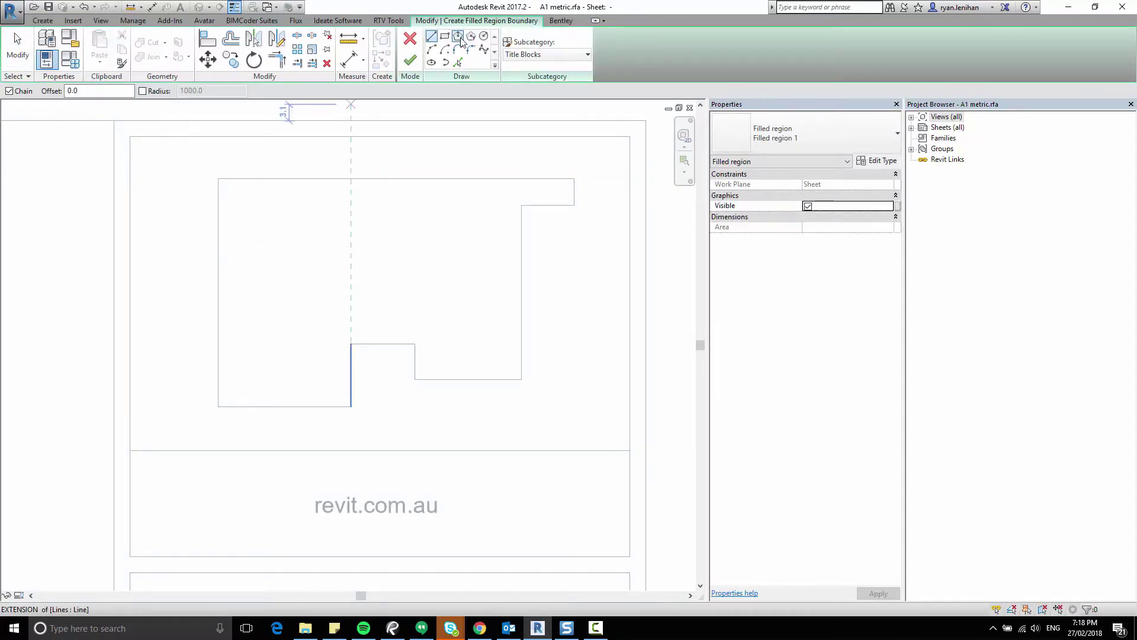
{"action": "left_click", "coordinate": [445, 36]}
{"action": "left_click", "coordinate": [177, 159]}
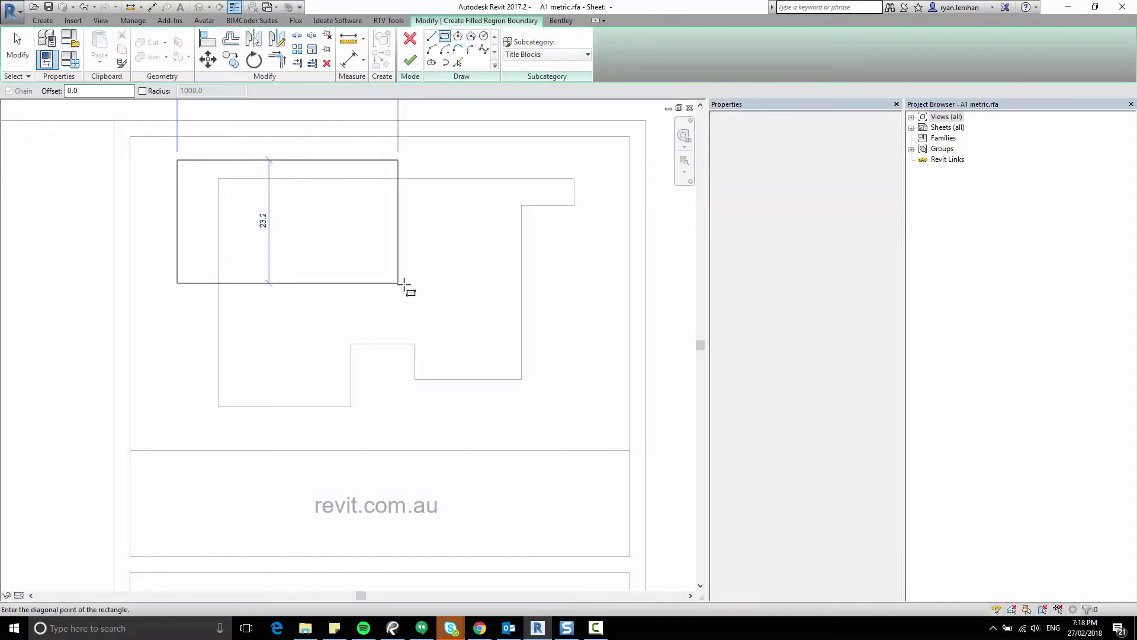
{"action": "left_click", "coordinate": [390, 279]}
{"action": "left_click", "coordinate": [165, 266]}
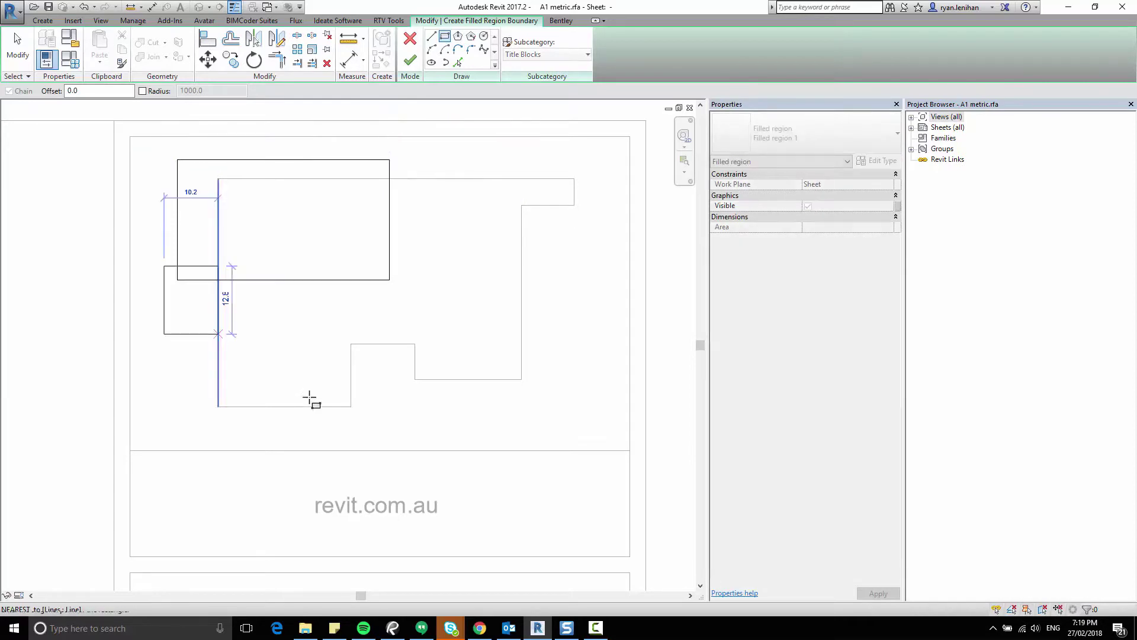
{"action": "left_click", "coordinate": [390, 407]}
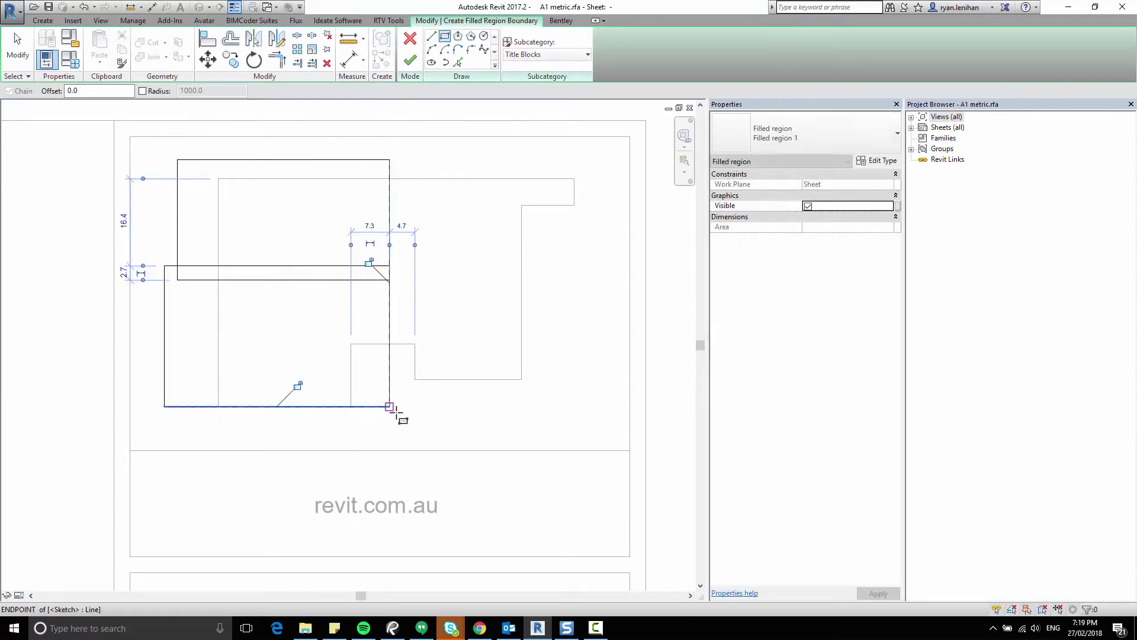
{"action": "left_click", "coordinate": [364, 150]}
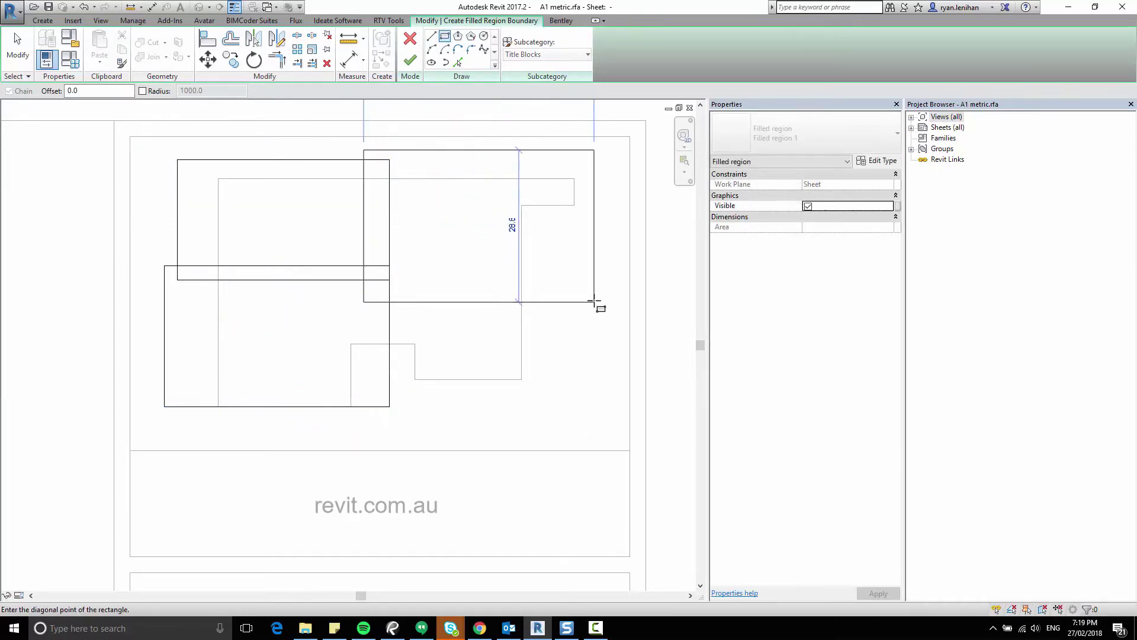
{"action": "left_click", "coordinate": [594, 300]}
{"action": "left_click", "coordinate": [364, 423]}
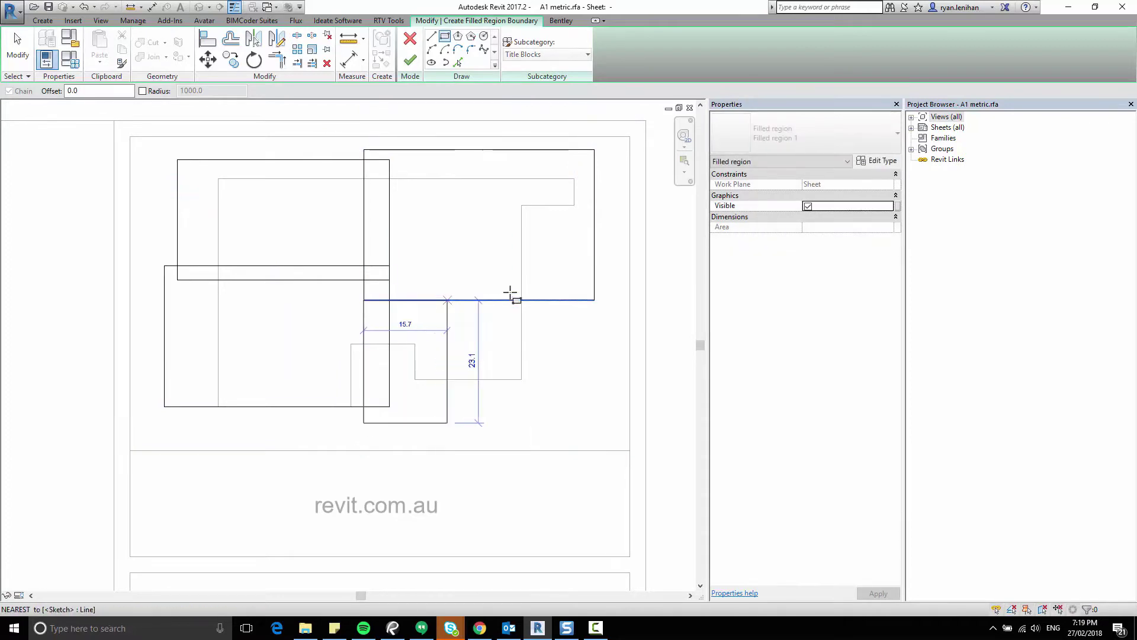
{"action": "left_click", "coordinate": [612, 280]}
{"action": "key", "text": "Escape"}
{"action": "key", "text": "Escape"}
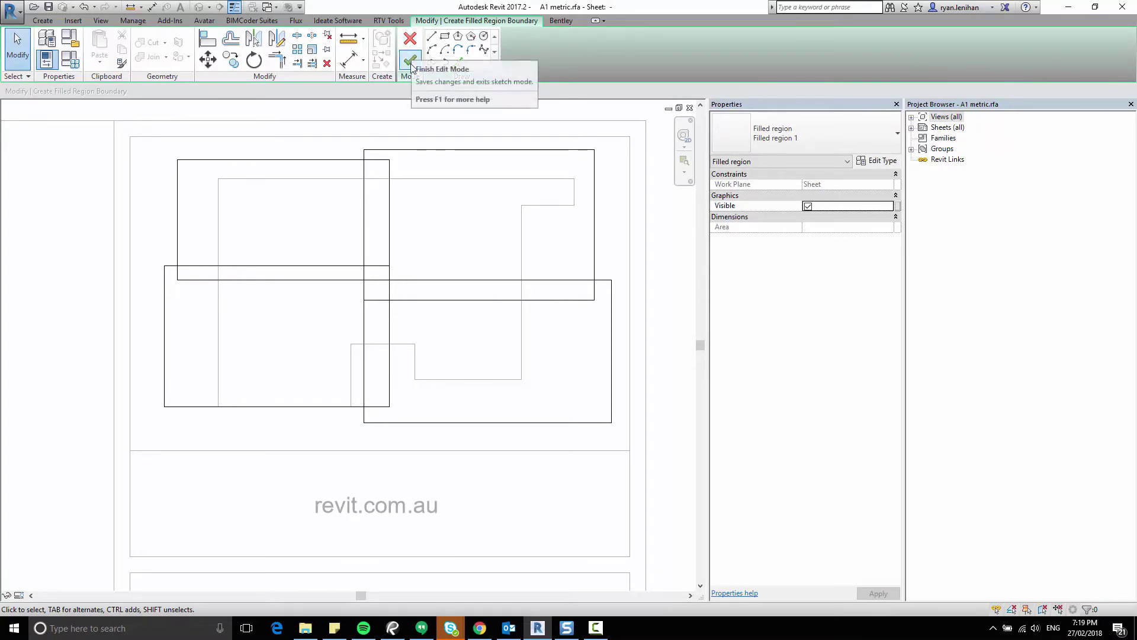
{"action": "left_click", "coordinate": [411, 42]}
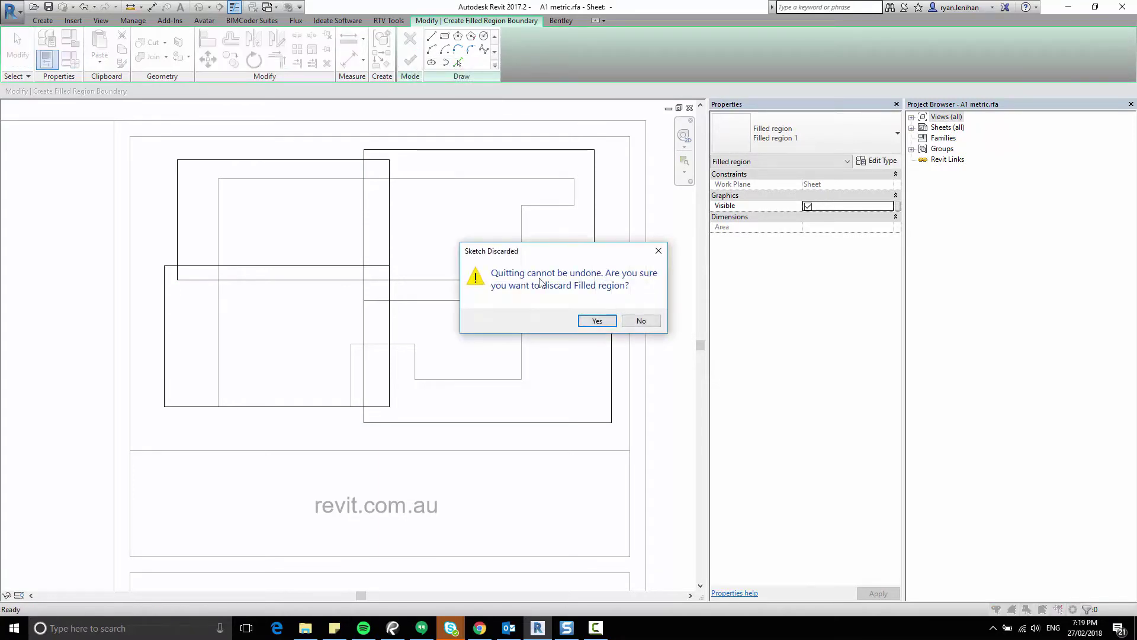
{"action": "left_click", "coordinate": [595, 322]}
Create a rectangular filled region over the key plan's upper-left quarter, about 10.6 from the frame's left edge and 4.4 below its top
{"action": "left_click", "coordinate": [43, 20]}
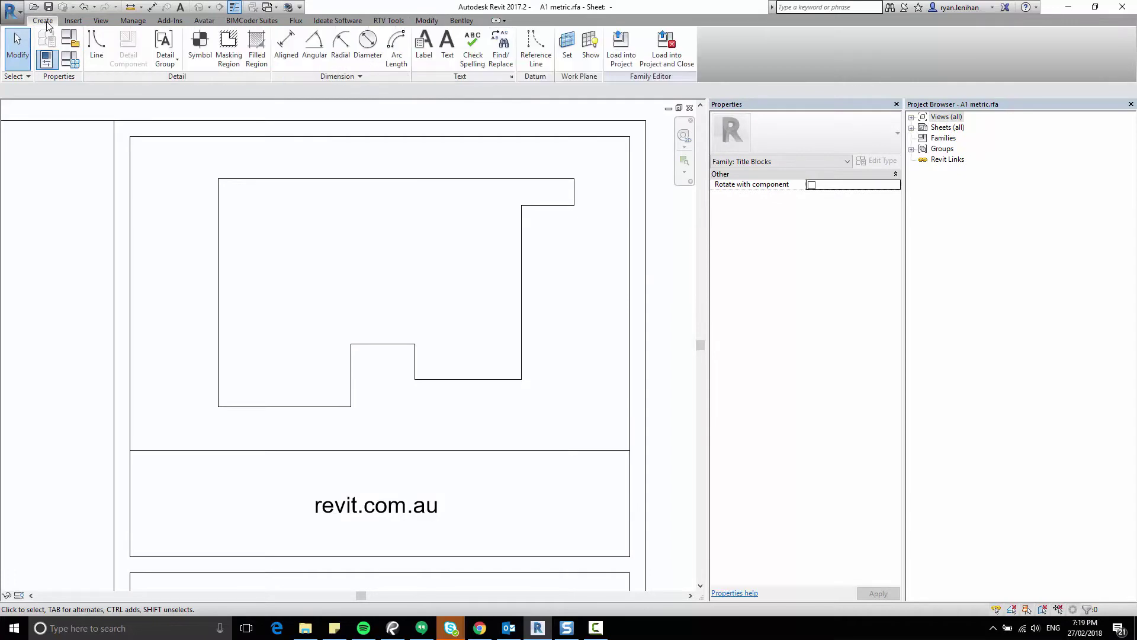
{"action": "left_click", "coordinate": [256, 48]}
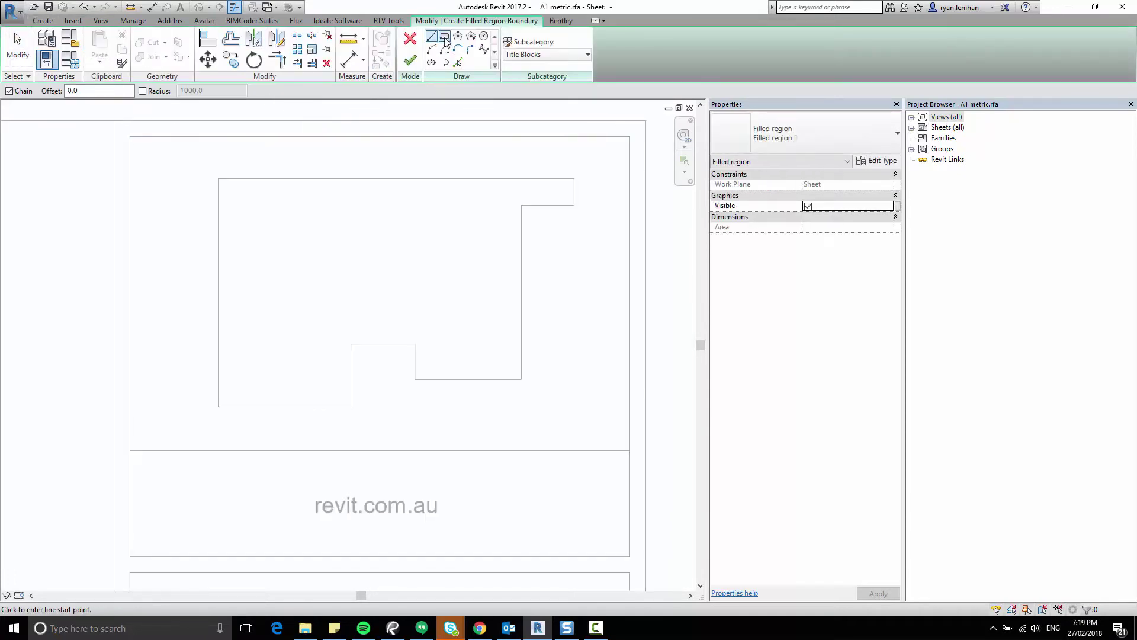
{"action": "left_click", "coordinate": [187, 160]}
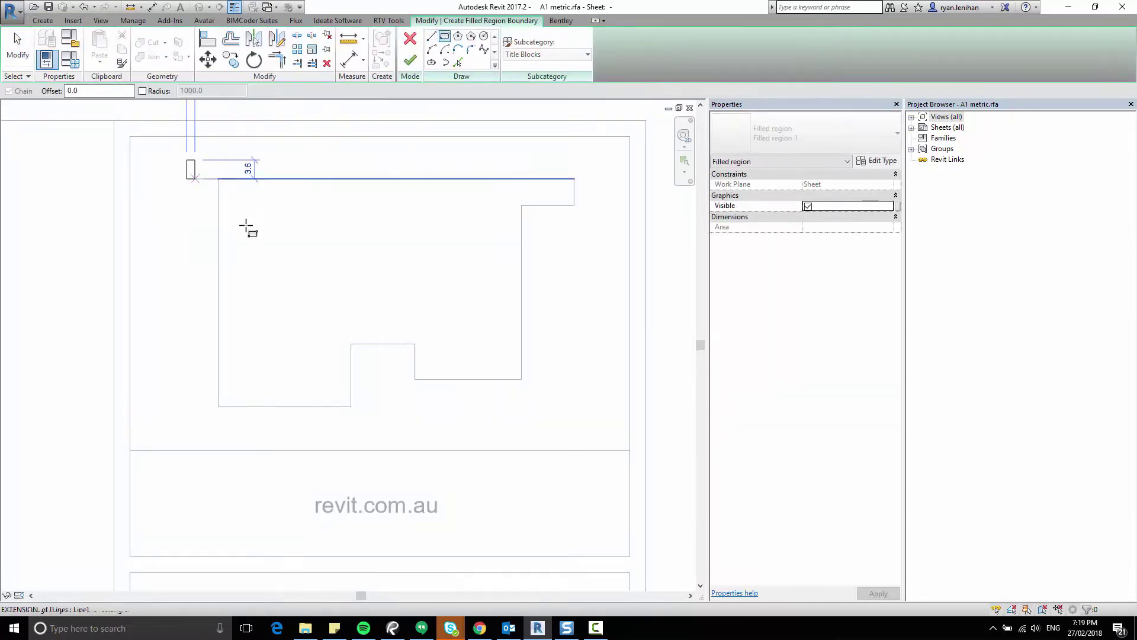
{"action": "left_click", "coordinate": [393, 292]}
{"action": "left_click", "coordinate": [410, 60]}
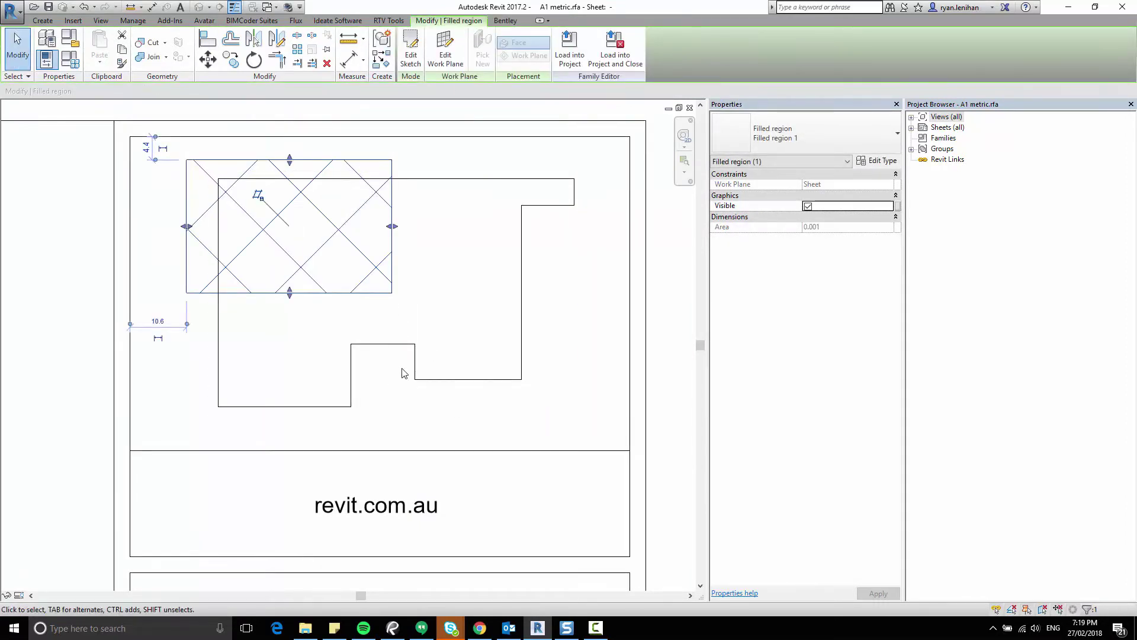
Copy the filled region horizontally onto the key plan's upper-right quarter, slightly overlapping the original
{"action": "key", "text": "c"}
{"action": "key", "text": "o"}
{"action": "left_click", "coordinate": [187, 294]}
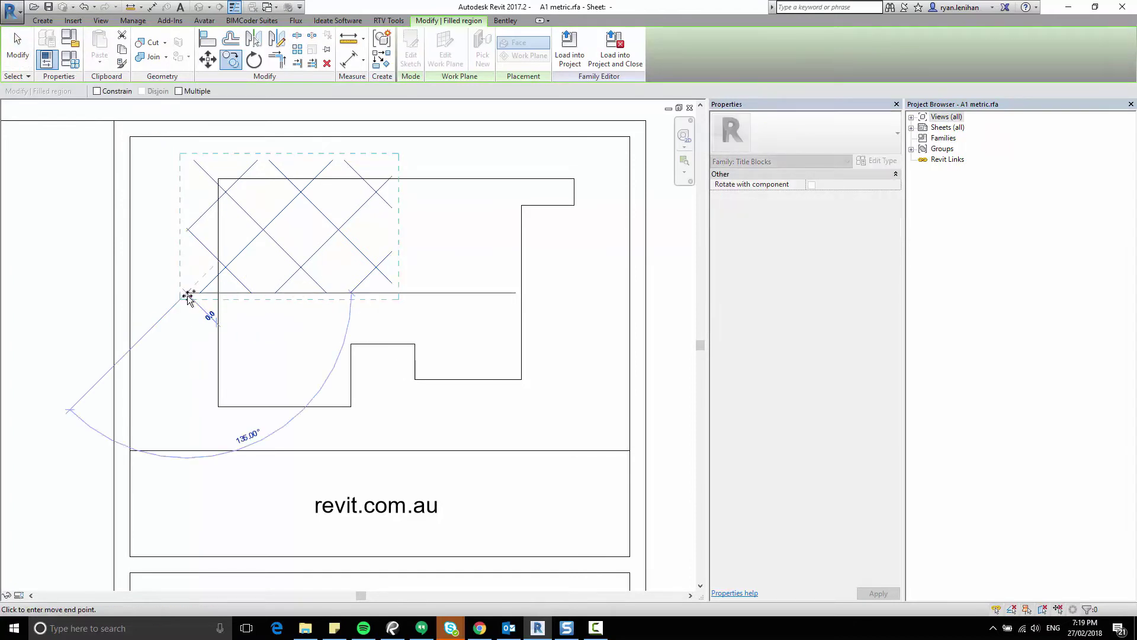
{"action": "left_click", "coordinate": [372, 293]}
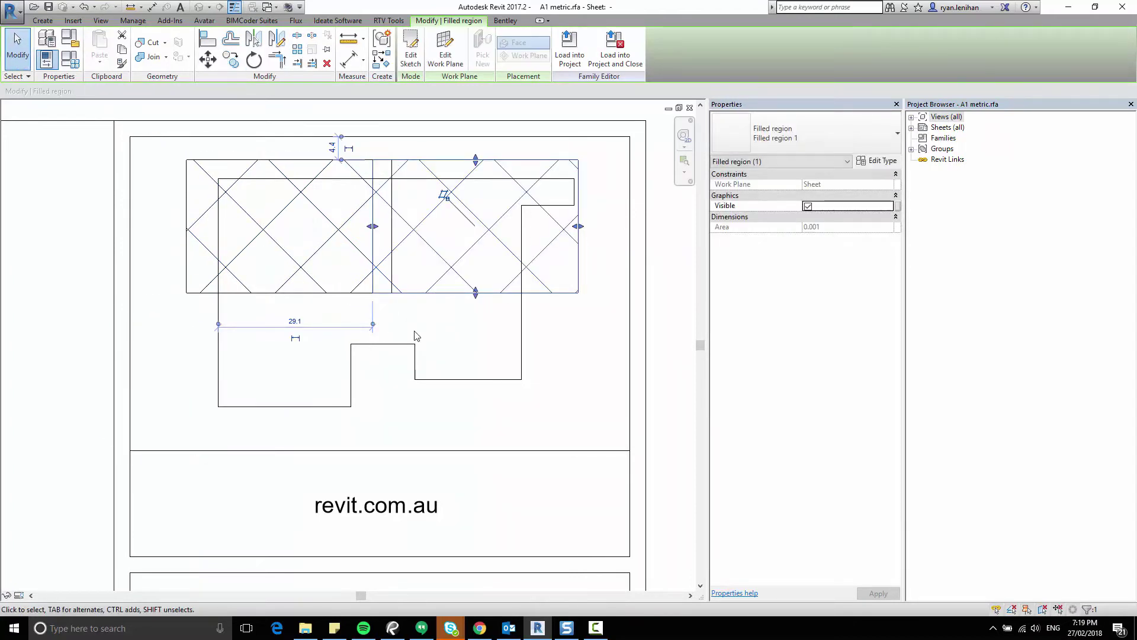
{"action": "key", "text": "c"}
{"action": "key", "text": "o"}
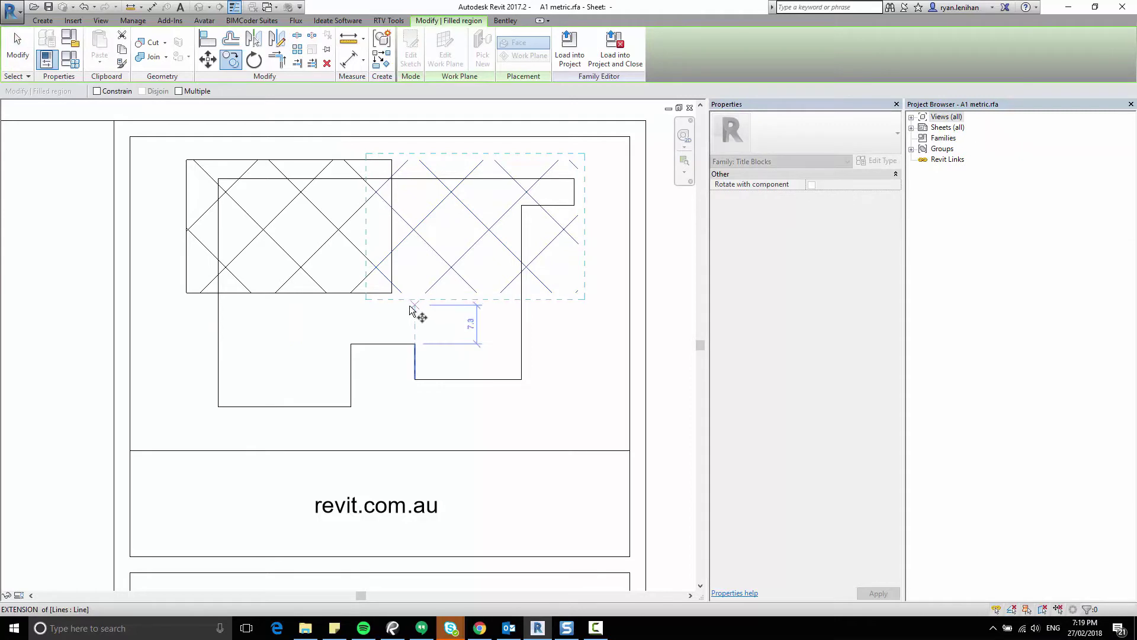
{"action": "key", "text": "Escape"}
Copy both filled regions straight down over the key plan's lower half, slightly overlapping the upper pair
{"action": "left_click_drag", "start_coordinate": [418, 313], "coordinate": [345, 275]}
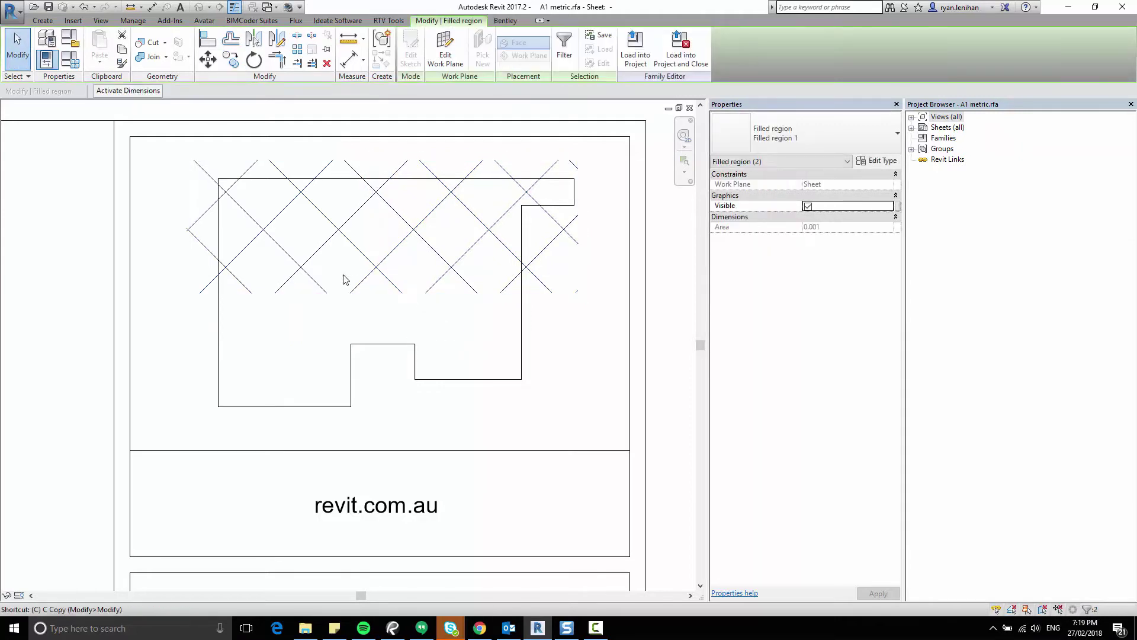
{"action": "key", "text": "m"}
{"action": "key", "text": "v"}
{"action": "key", "text": "c"}
{"action": "key", "text": "o"}
{"action": "left_click", "coordinate": [422, 257]}
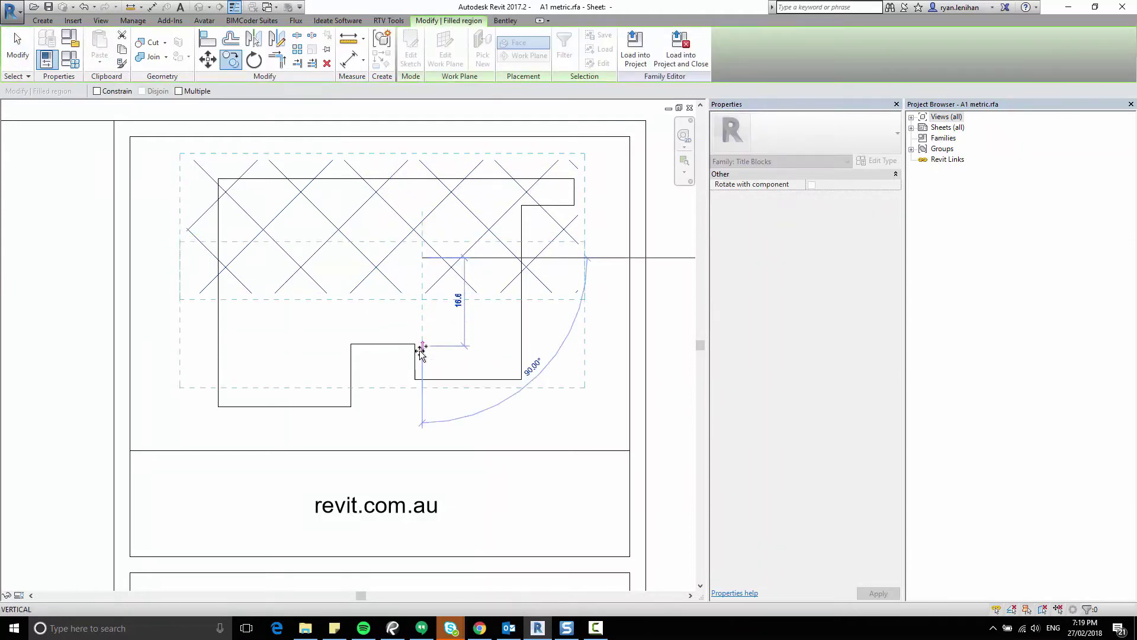
{"action": "left_click", "coordinate": [420, 384]}
{"action": "key", "text": "Escape"}
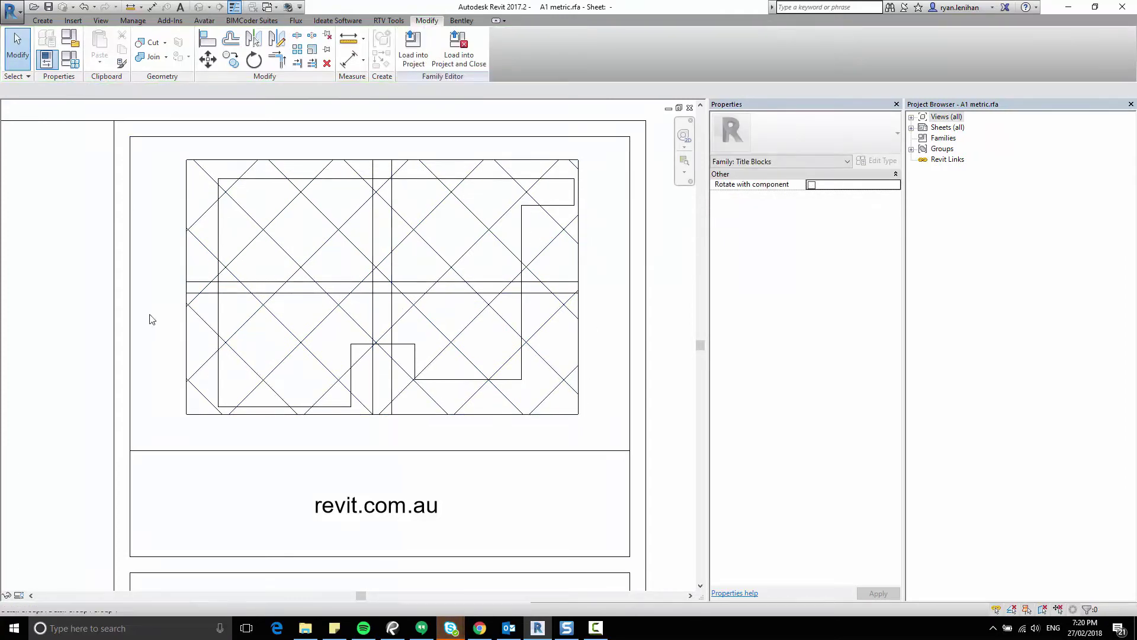
Turn off the Visible property of the upper-left filled region
{"action": "left_click", "coordinate": [186, 214]}
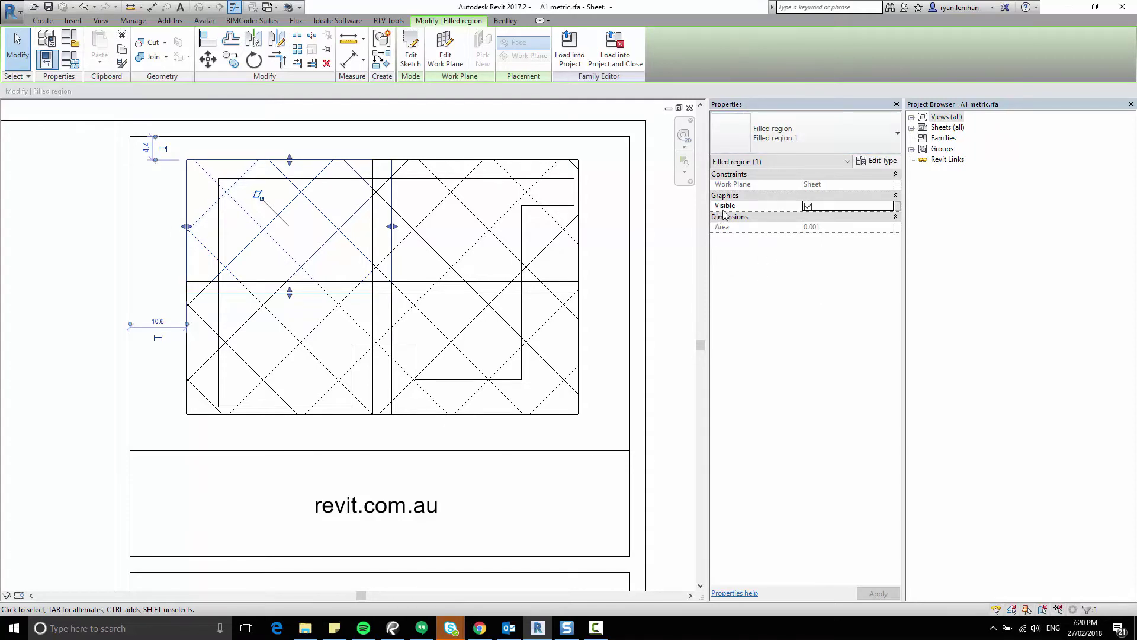
{"action": "left_click", "coordinate": [808, 206]}
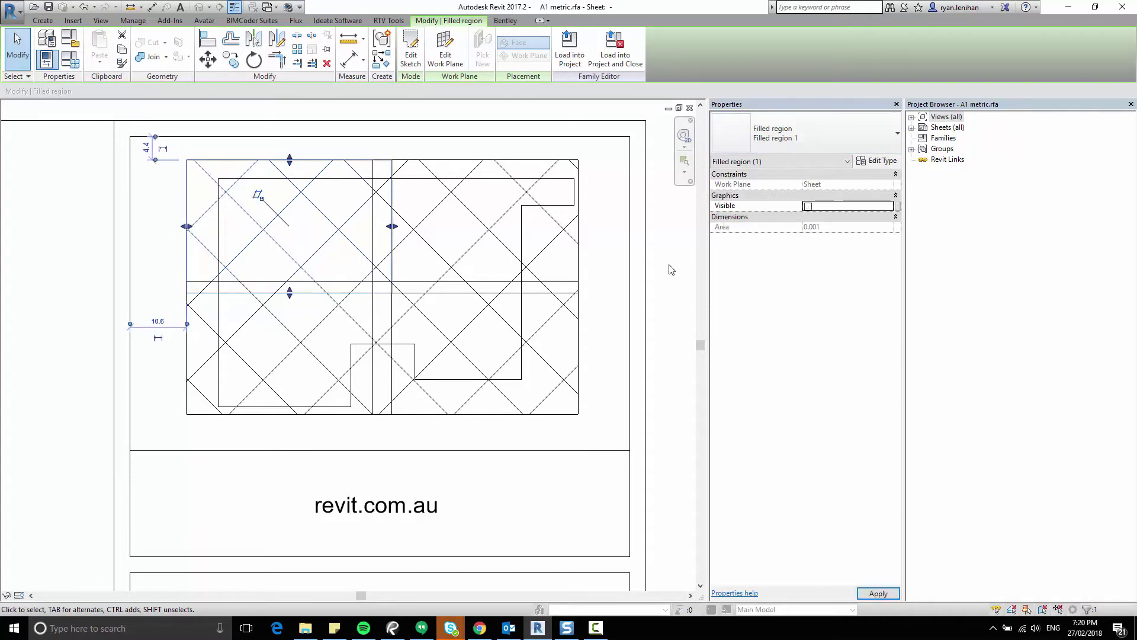
{"action": "left_click", "coordinate": [607, 285]}
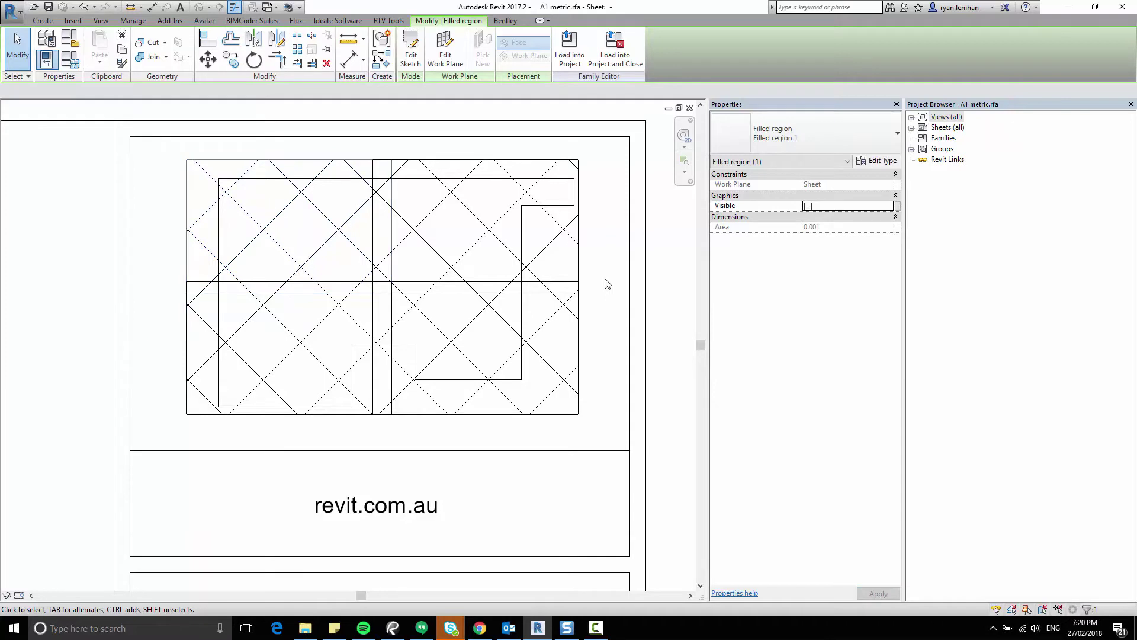
Turn on Preview Visibility to check how the filled regions display, and switch the preview off again
{"action": "left_click", "coordinate": [19, 595]}
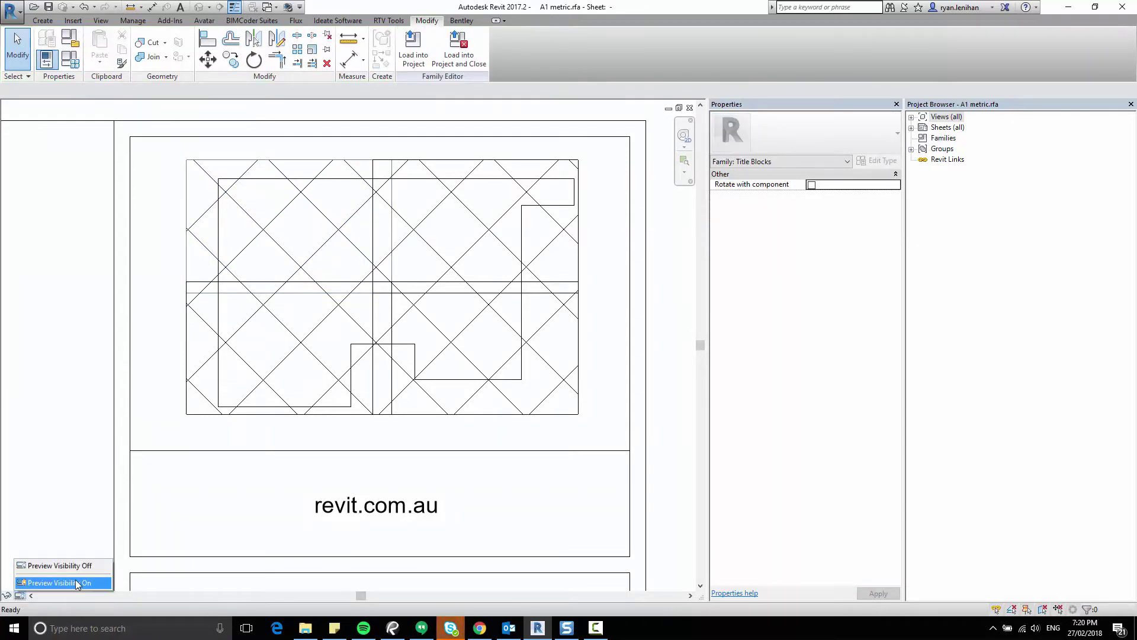
{"action": "left_click", "coordinate": [74, 583]}
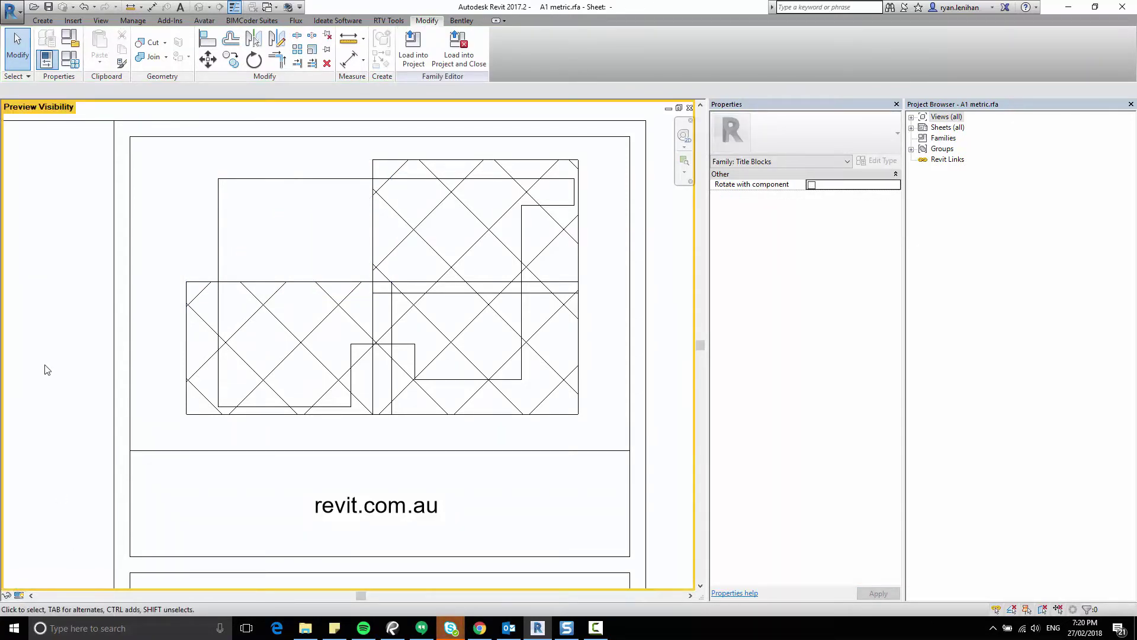
{"action": "left_click", "coordinate": [20, 596]}
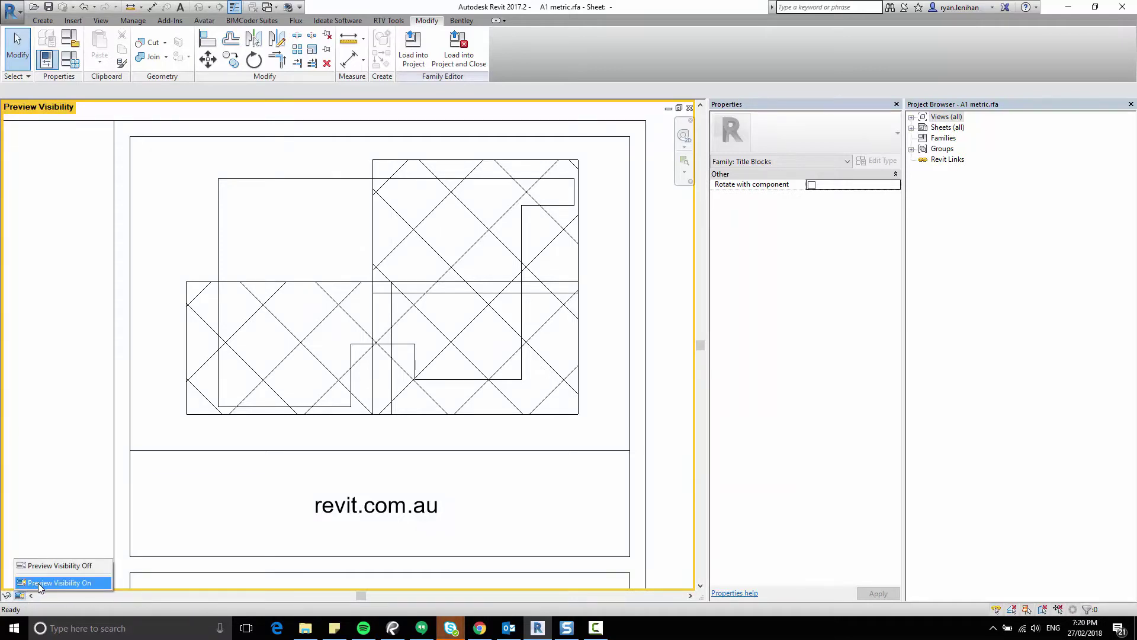
{"action": "left_click", "coordinate": [37, 583]}
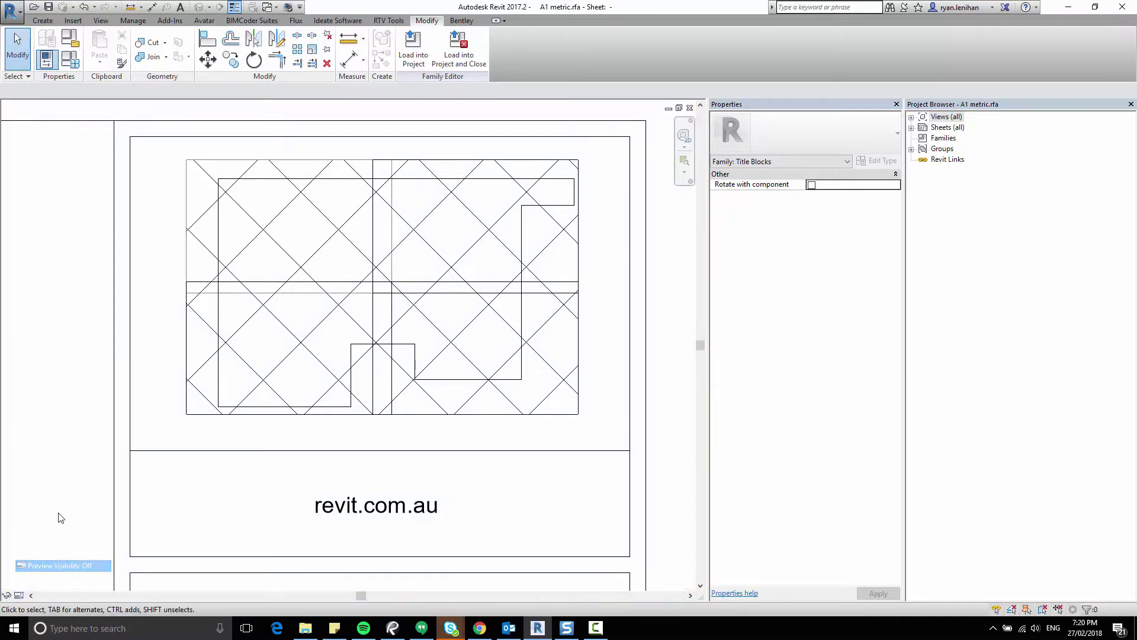
Turn the upper-left filled region's Visible property back on and start a new family parameter to associate with it
{"action": "left_click", "coordinate": [315, 165]}
{"action": "left_click", "coordinate": [818, 208]}
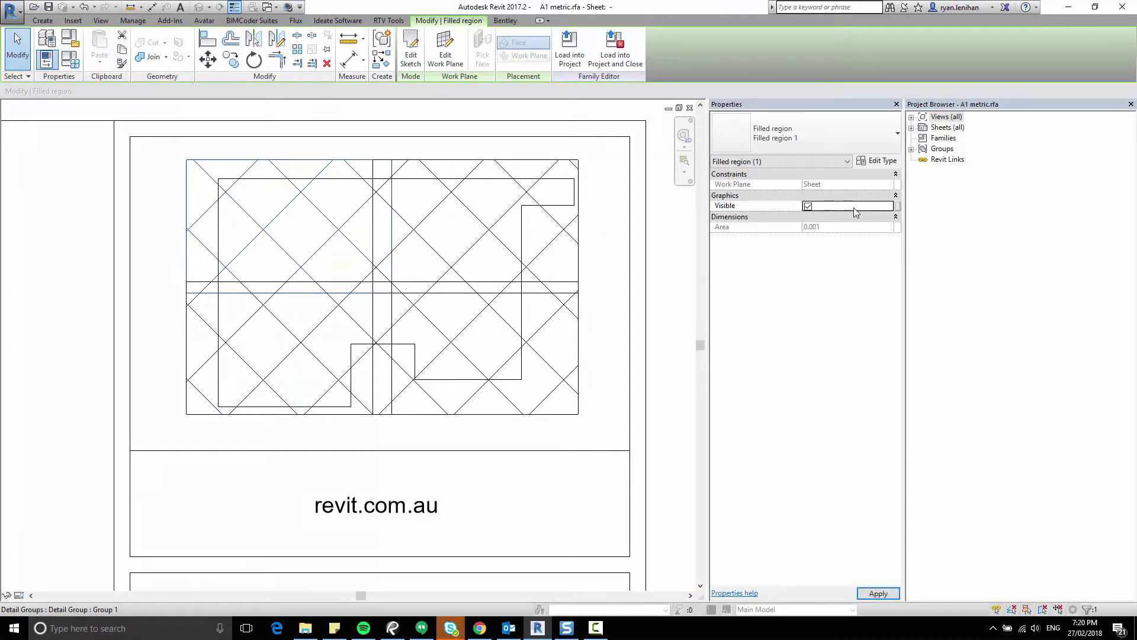
{"action": "left_click", "coordinate": [897, 207]}
{"action": "left_click_drag", "start_coordinate": [923, 13], "coordinate": [860, 139]}
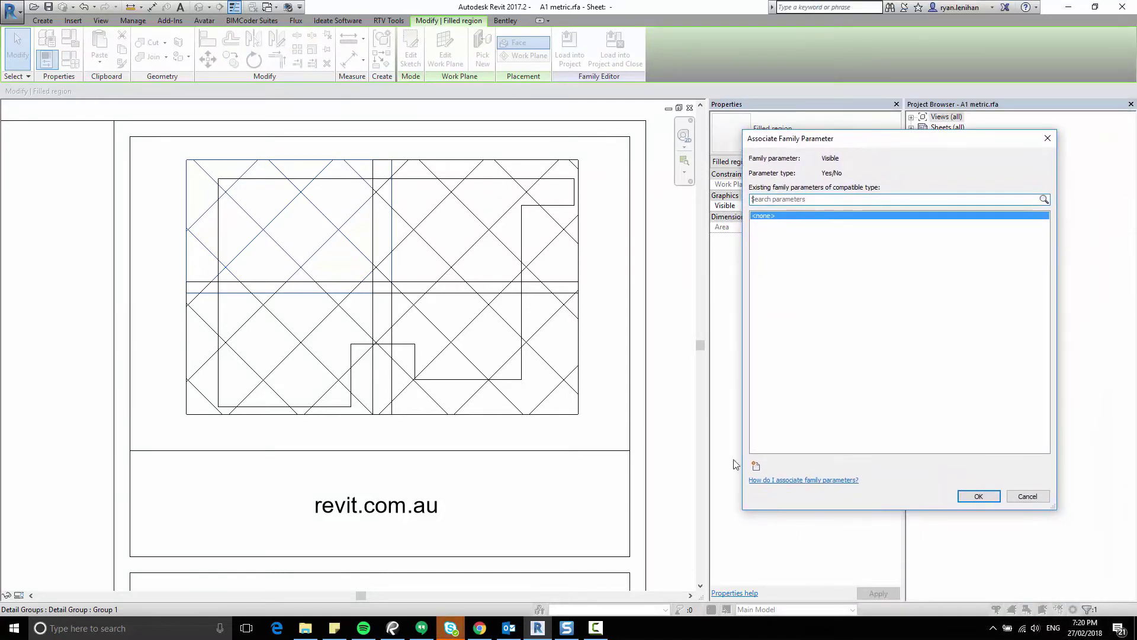
{"action": "left_click", "coordinate": [756, 468]}
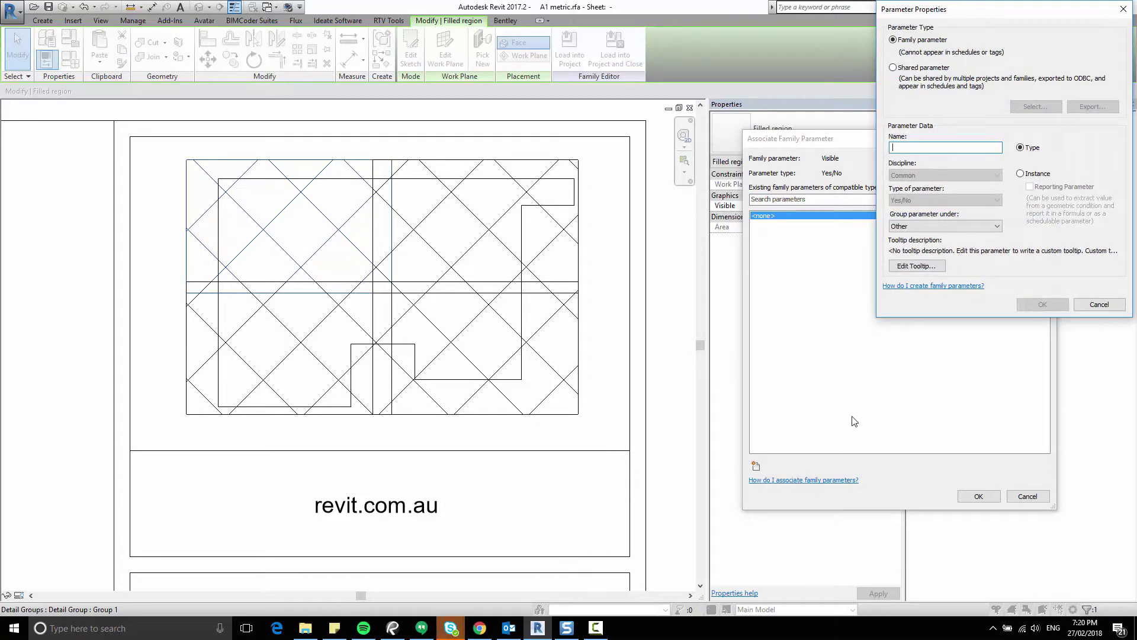
Define the new parameter as hatch_1, an instance parameter grouped under Graphics, and associate it with the upper-left region's visibility
{"action": "type", "text": "hatch_1_"}
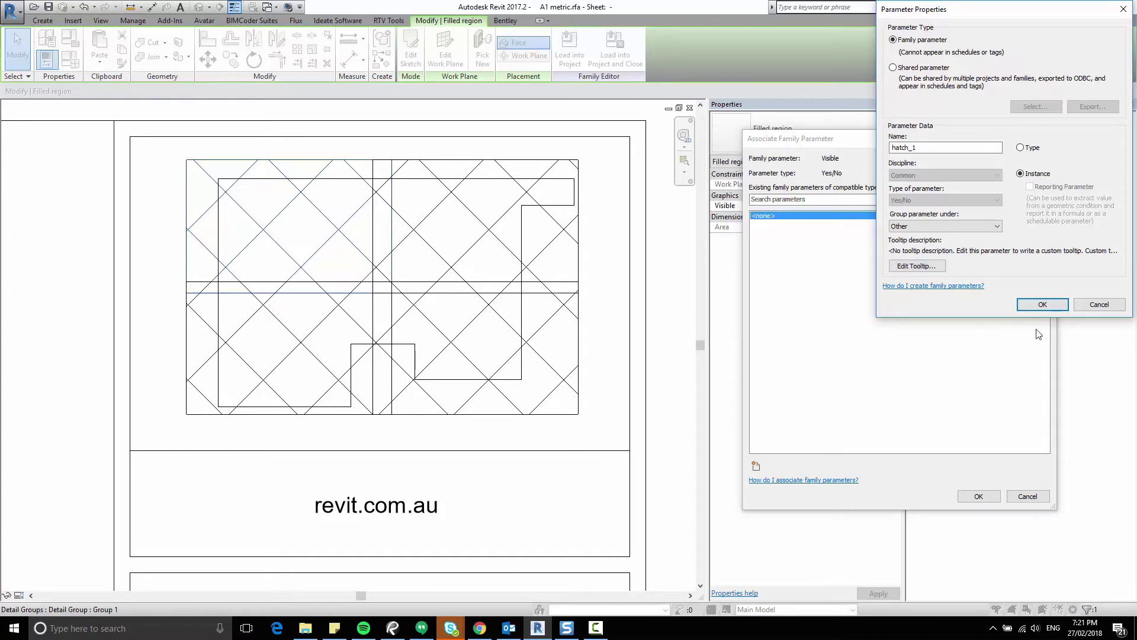
{"action": "left_click", "coordinate": [936, 226]}
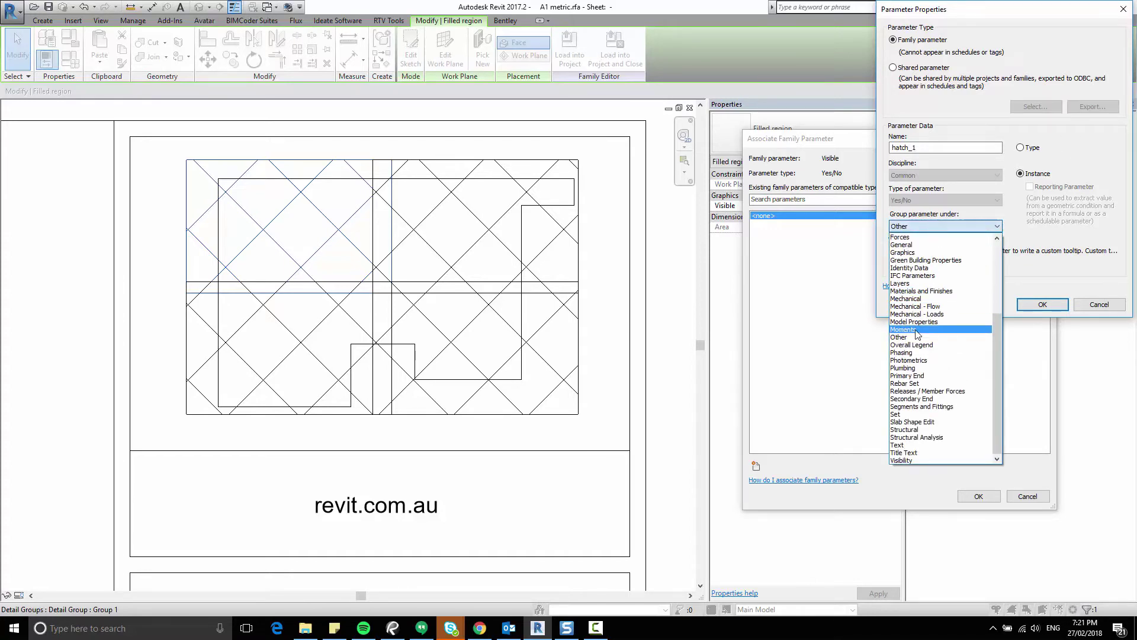
{"action": "left_click", "coordinate": [918, 253]}
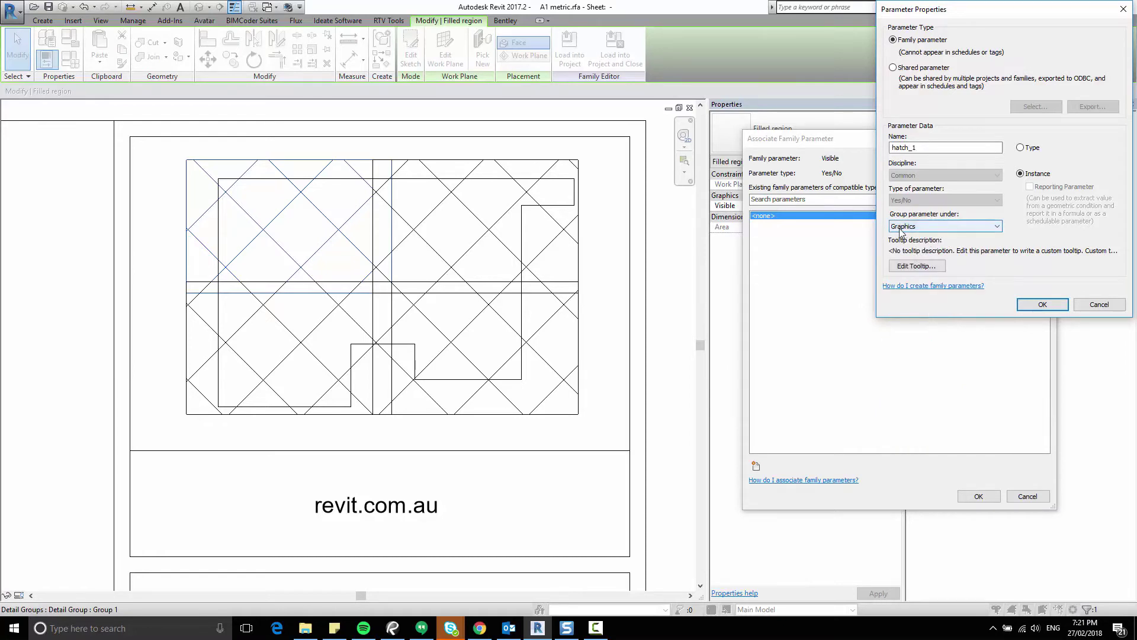
{"action": "left_click", "coordinate": [1038, 306]}
{"action": "left_click", "coordinate": [976, 497]}
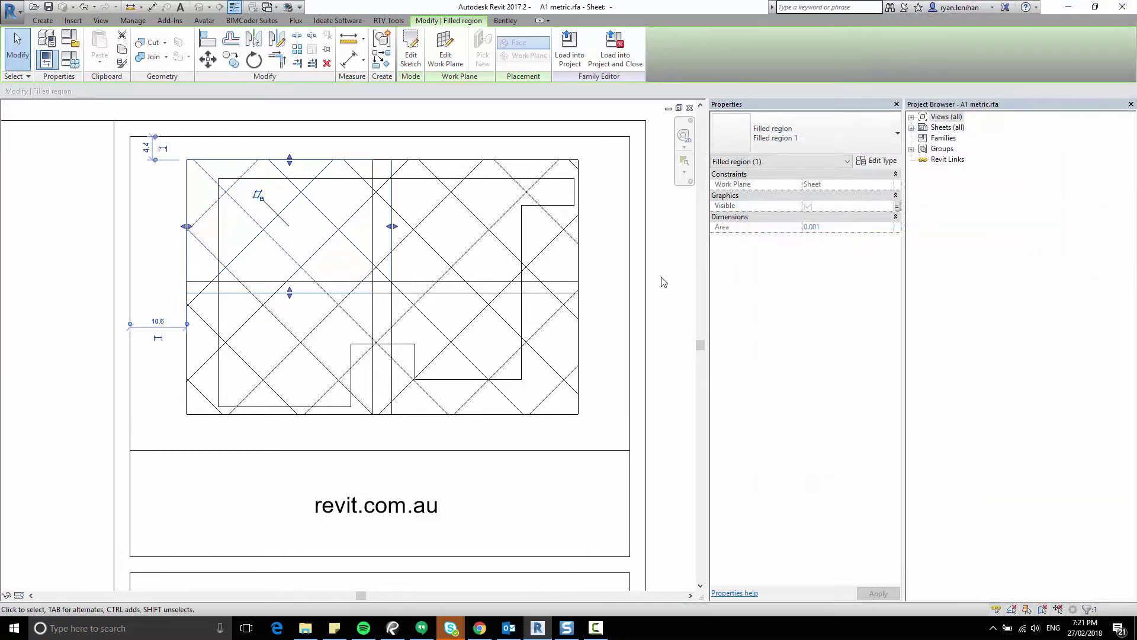
{"action": "key", "text": "Escape"}
Associate the upper-right filled region's Visible property with a new instance parameter named hatch_2, grouped under Graphics
{"action": "left_click", "coordinate": [580, 169]}
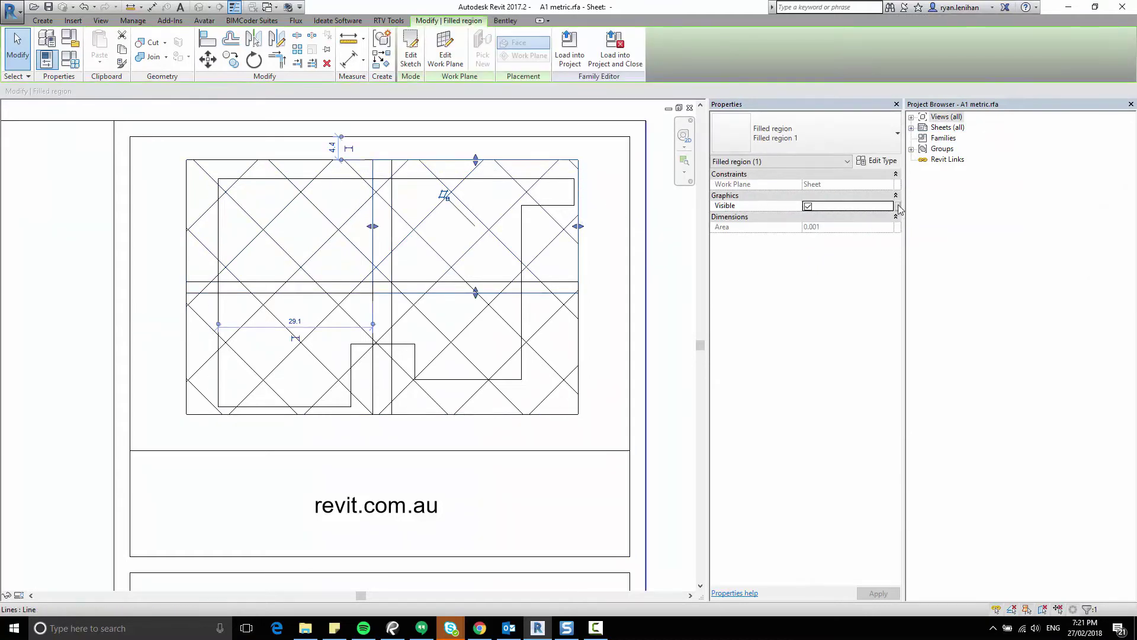
{"action": "left_click", "coordinate": [898, 206]}
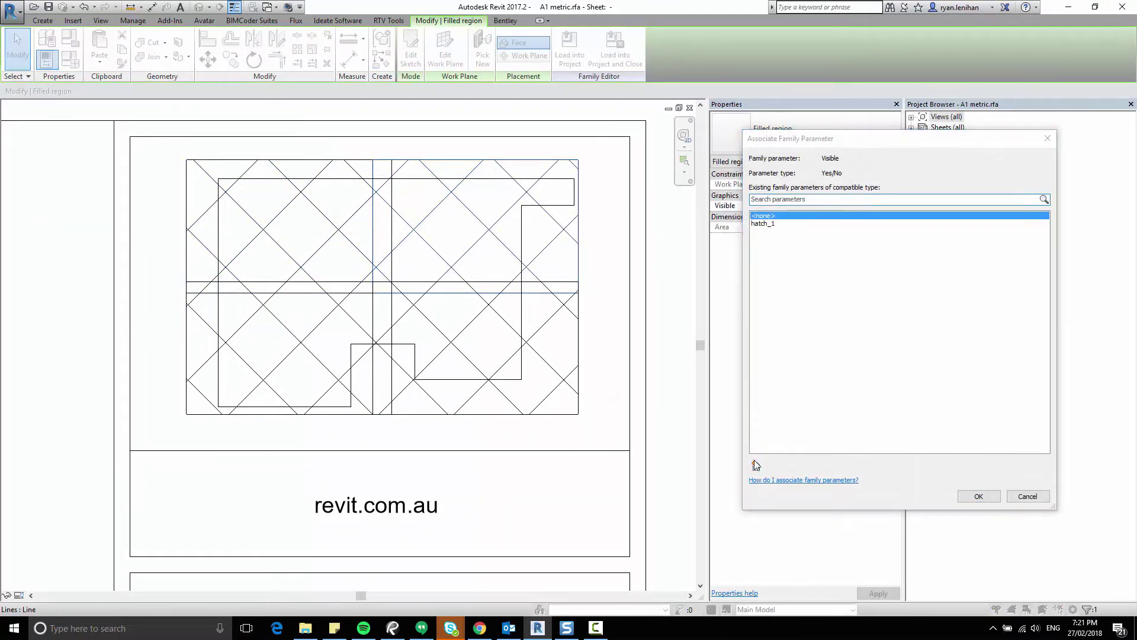
{"action": "left_click", "coordinate": [756, 465]}
{"action": "type", "text": "hatch_2"}
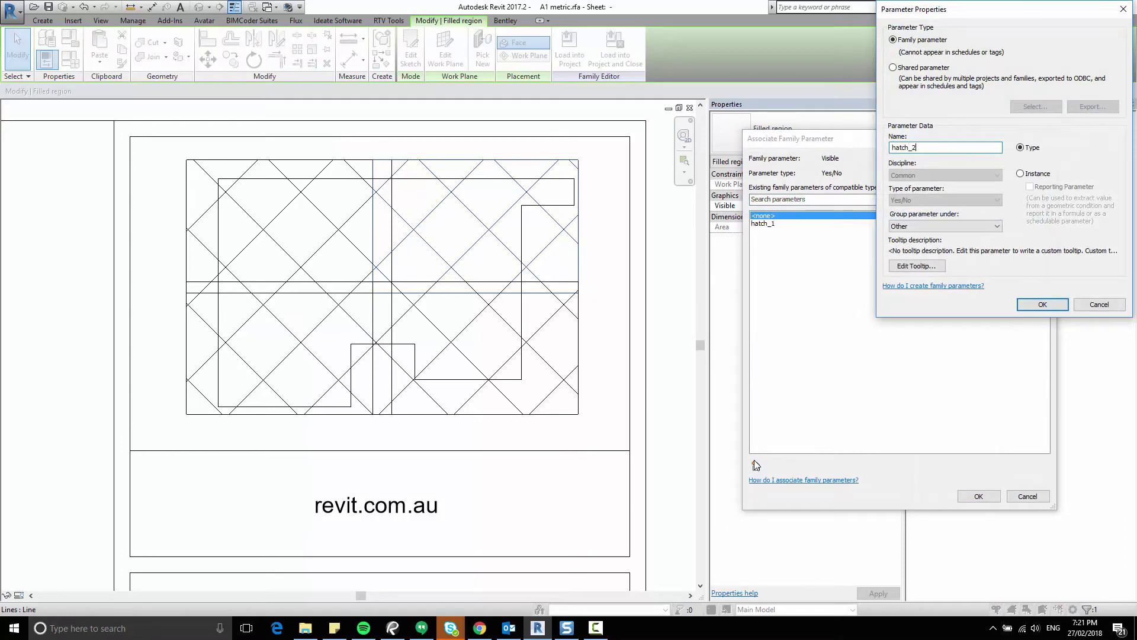
{"action": "left_click", "coordinate": [928, 228]}
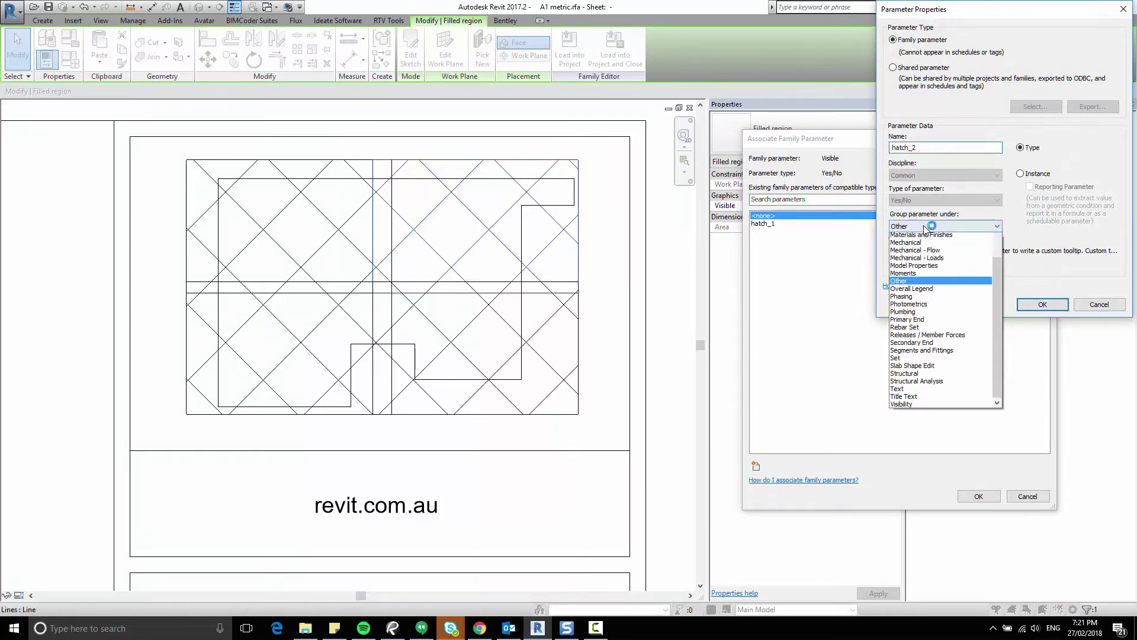
{"action": "left_click", "coordinate": [917, 254]}
{"action": "left_click", "coordinate": [1038, 174]}
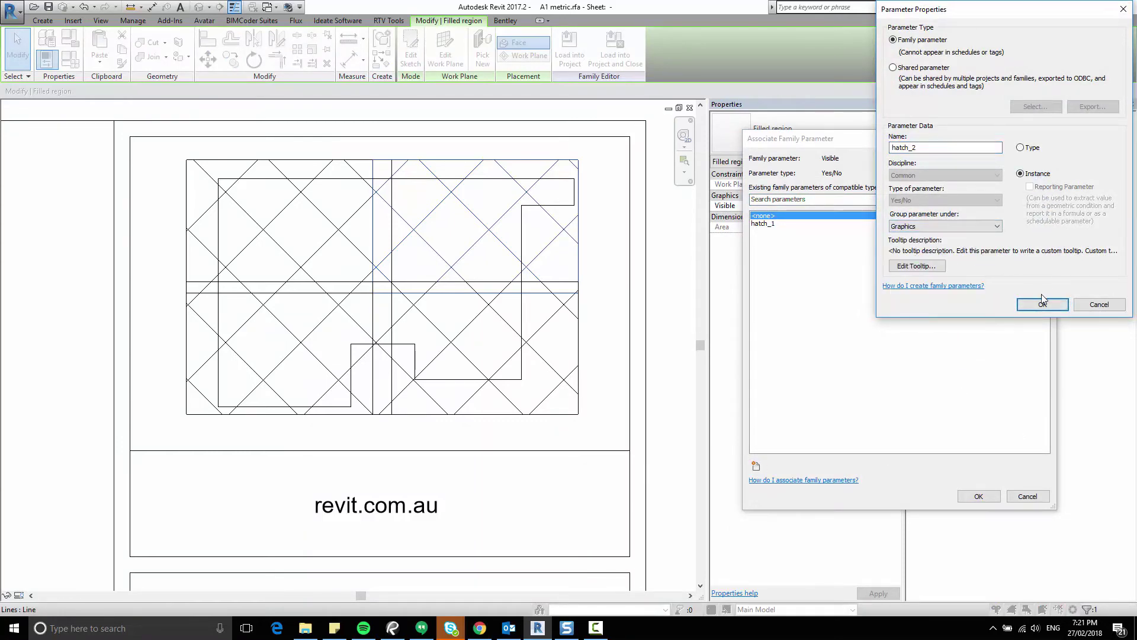
{"action": "left_click", "coordinate": [1043, 304]}
{"action": "left_click", "coordinate": [978, 496]}
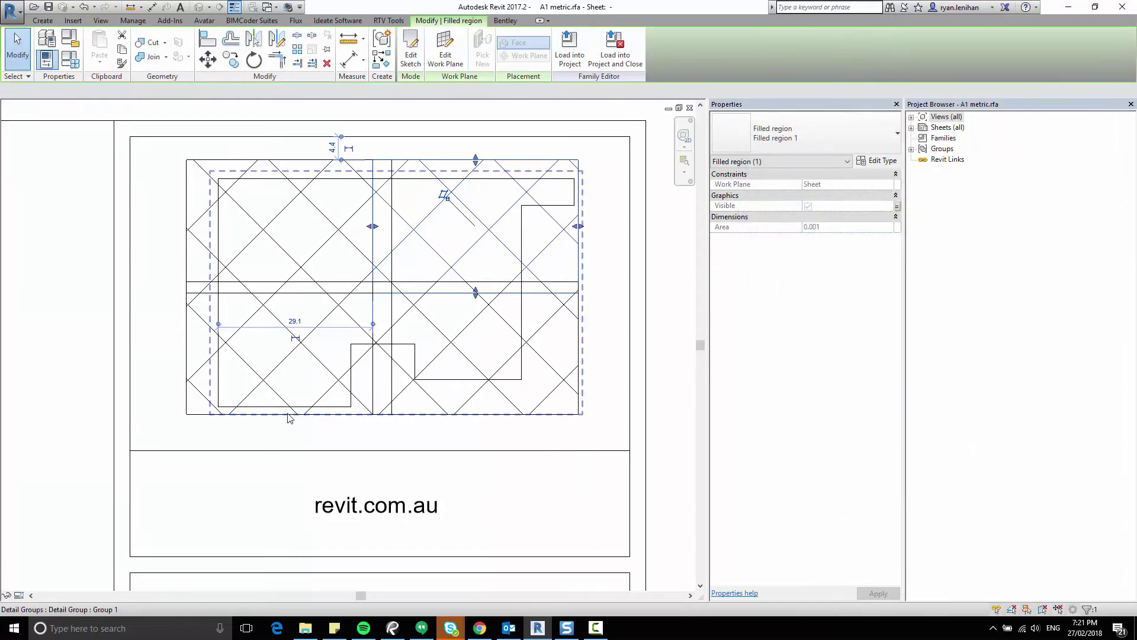
Associate the lower-left filled region's Visible property with a new instance parameter named hatch_3
{"action": "left_click", "coordinate": [187, 413]}
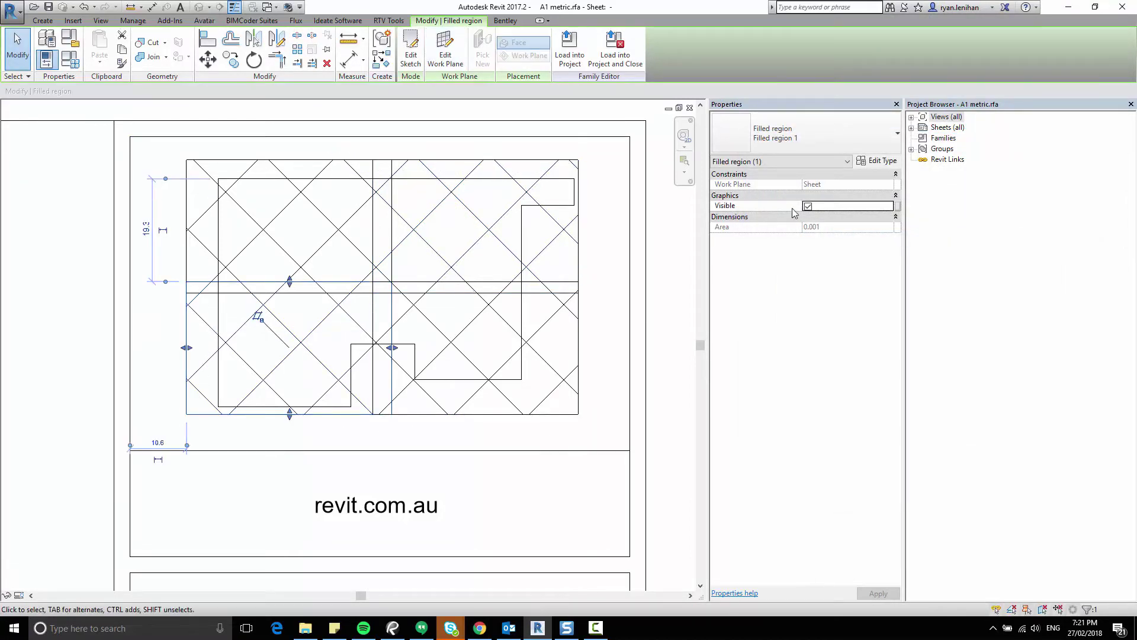
{"action": "left_click", "coordinate": [897, 206]}
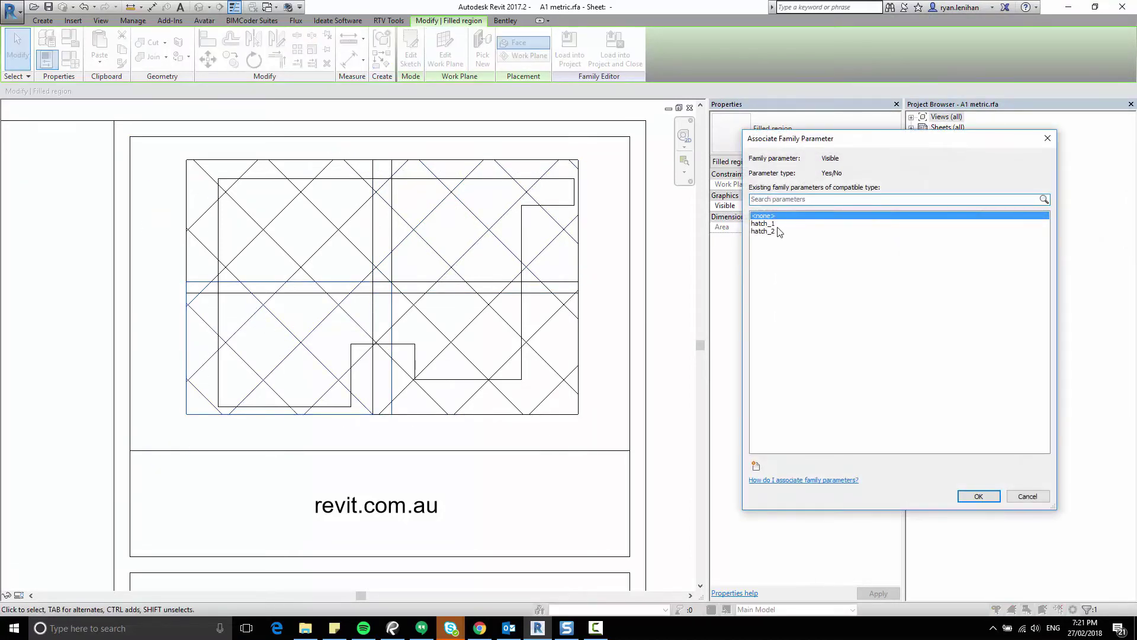
{"action": "left_click", "coordinate": [756, 466]}
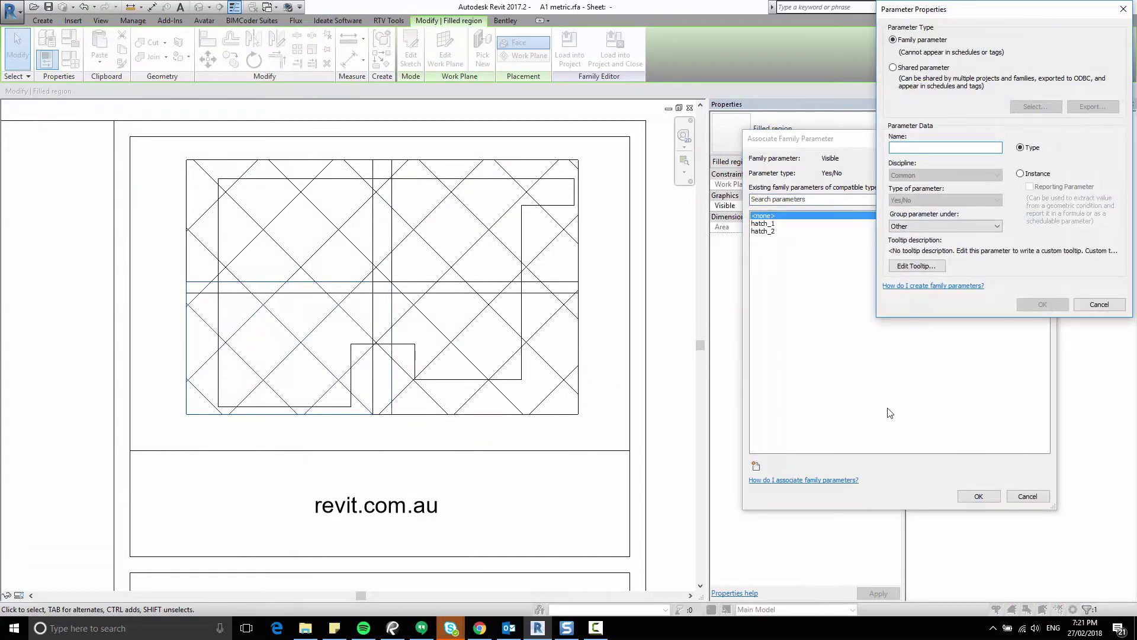
{"action": "type", "text": "hatch"}
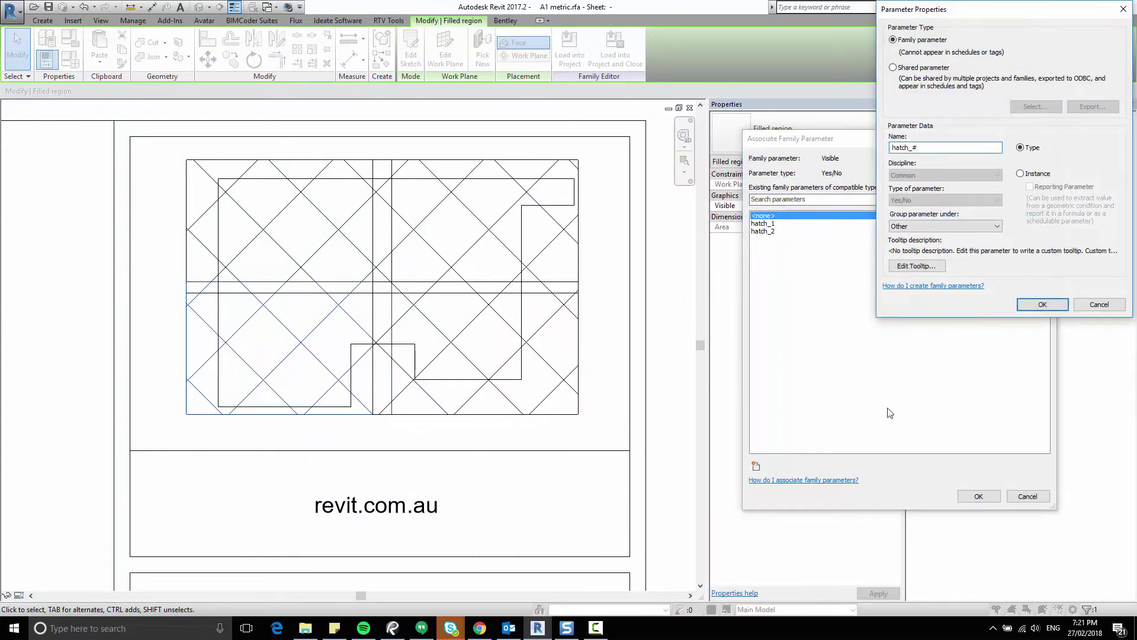
{"action": "type", "text": "_3"}
{"action": "left_click", "coordinate": [1032, 174]}
{"action": "left_click", "coordinate": [1042, 304]}
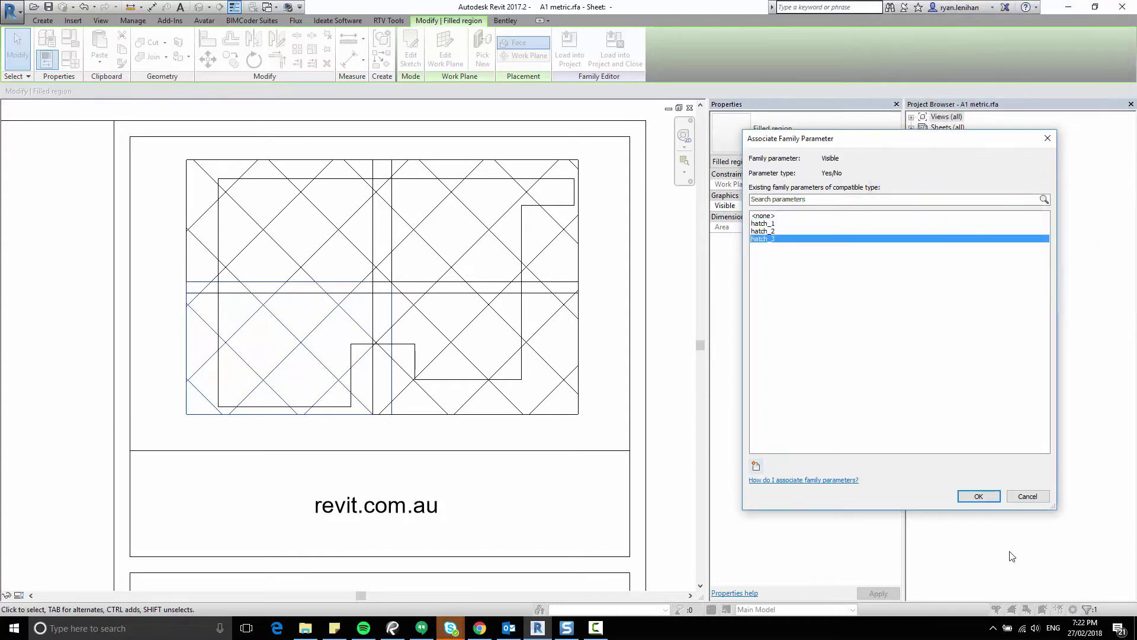
{"action": "left_click", "coordinate": [979, 496]}
Associate the lower-right filled region's Visible property with a new instance parameter named hatch_4, grouped under Graphics
{"action": "left_click", "coordinate": [567, 415]}
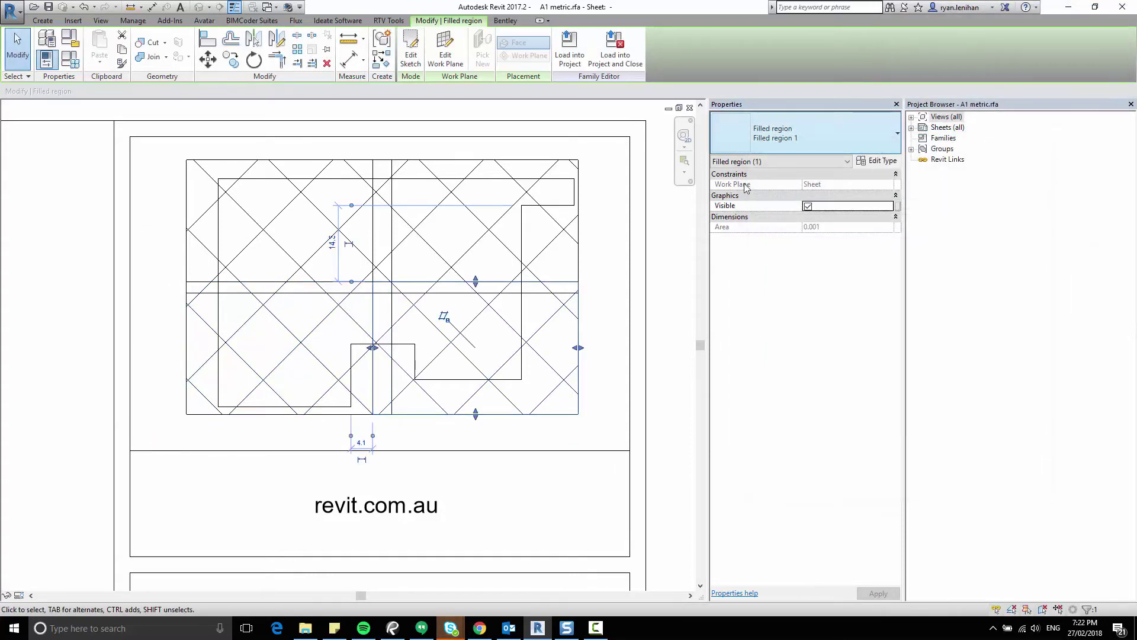
{"action": "left_click", "coordinate": [898, 207]}
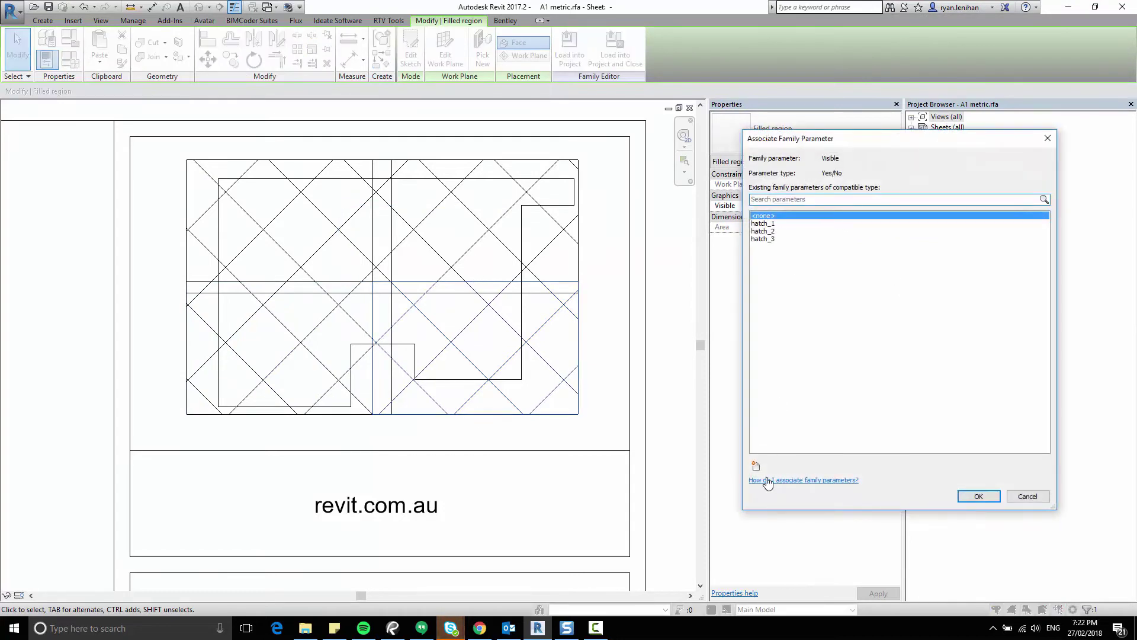
{"action": "left_click", "coordinate": [756, 466]}
{"action": "type", "text": "hatch_4"}
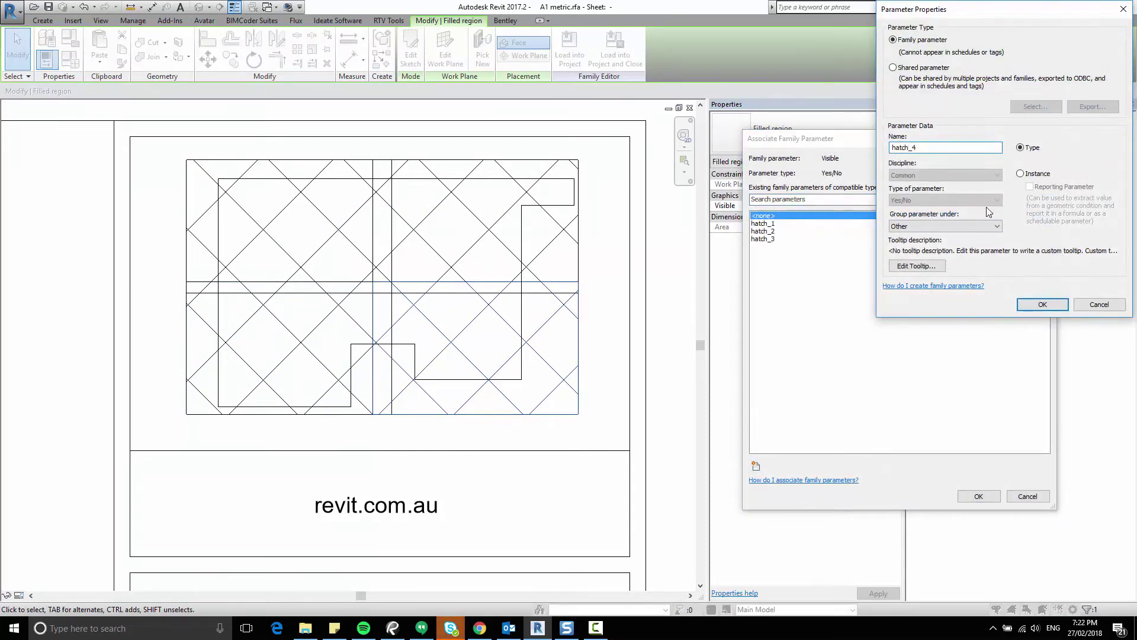
{"action": "left_click", "coordinate": [1020, 173]}
{"action": "left_click", "coordinate": [983, 225]}
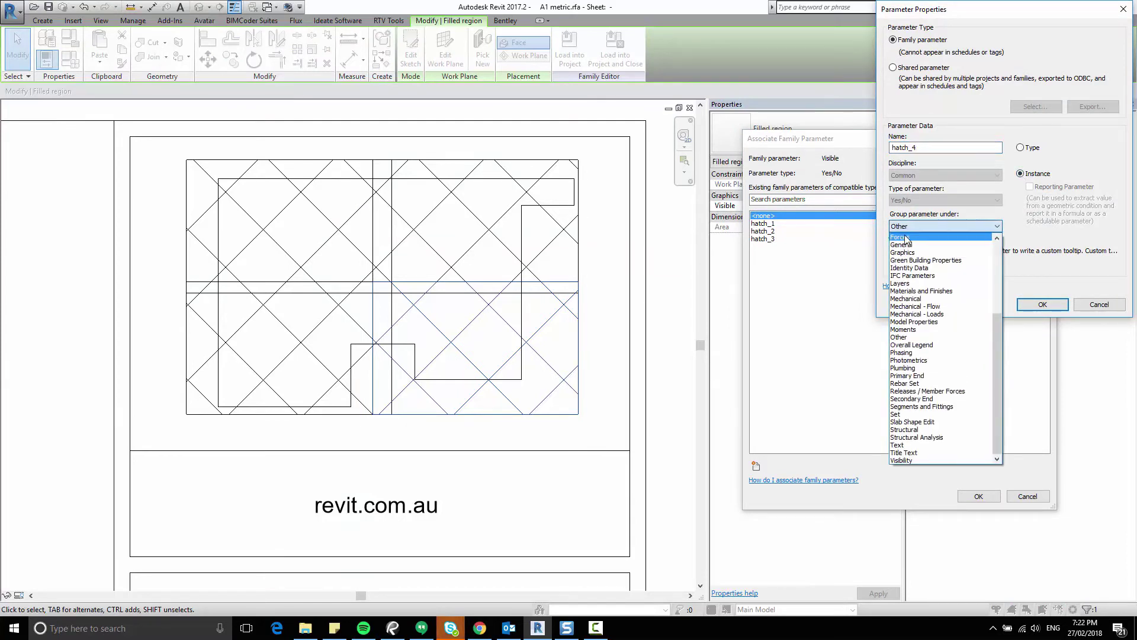
{"action": "left_click", "coordinate": [919, 253]}
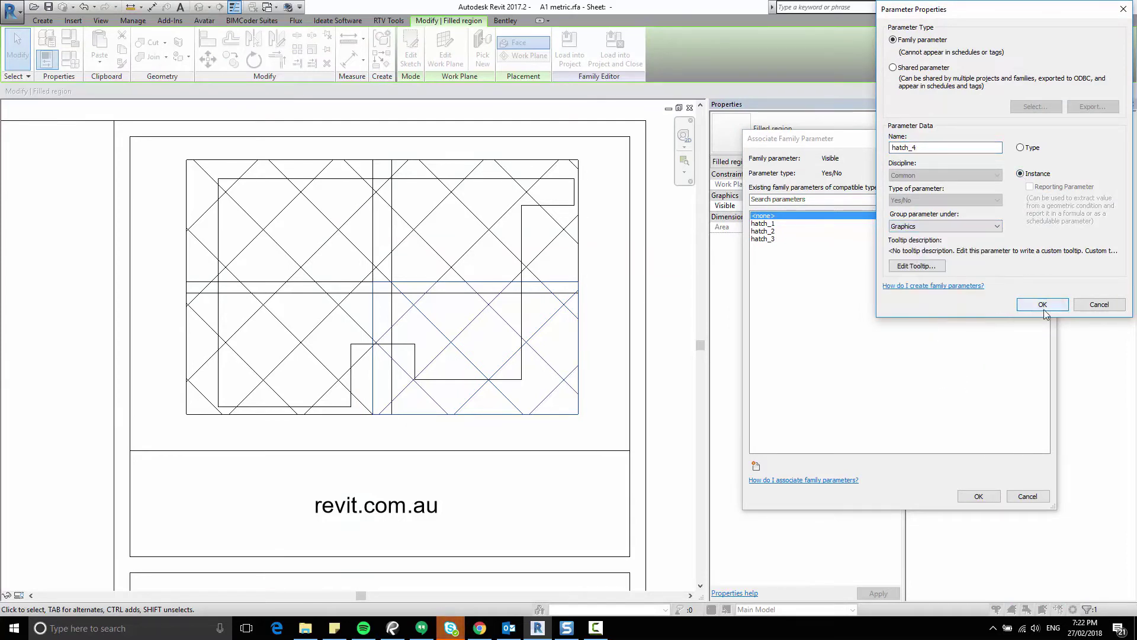
{"action": "left_click", "coordinate": [1042, 304]}
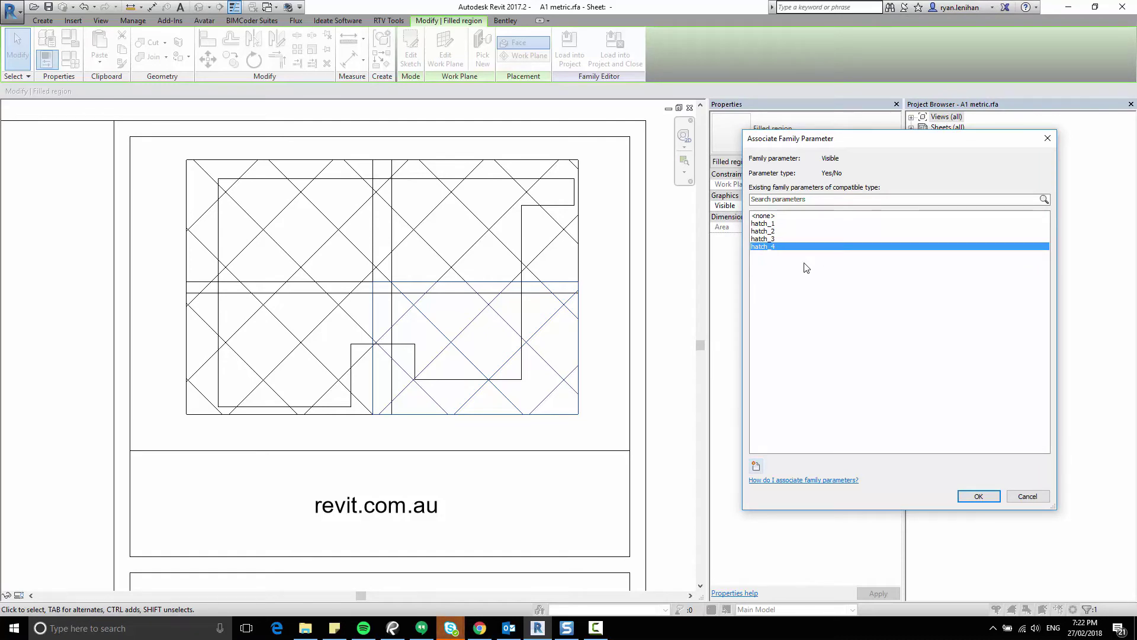
{"action": "left_click", "coordinate": [979, 496]}
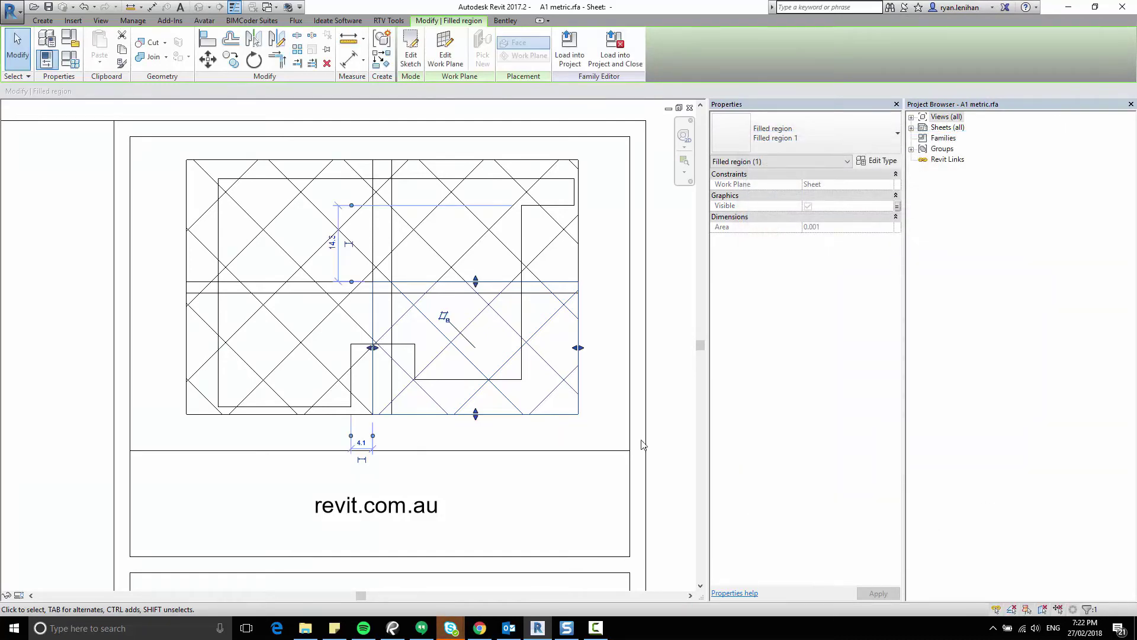
{"action": "left_click", "coordinate": [72, 405]}
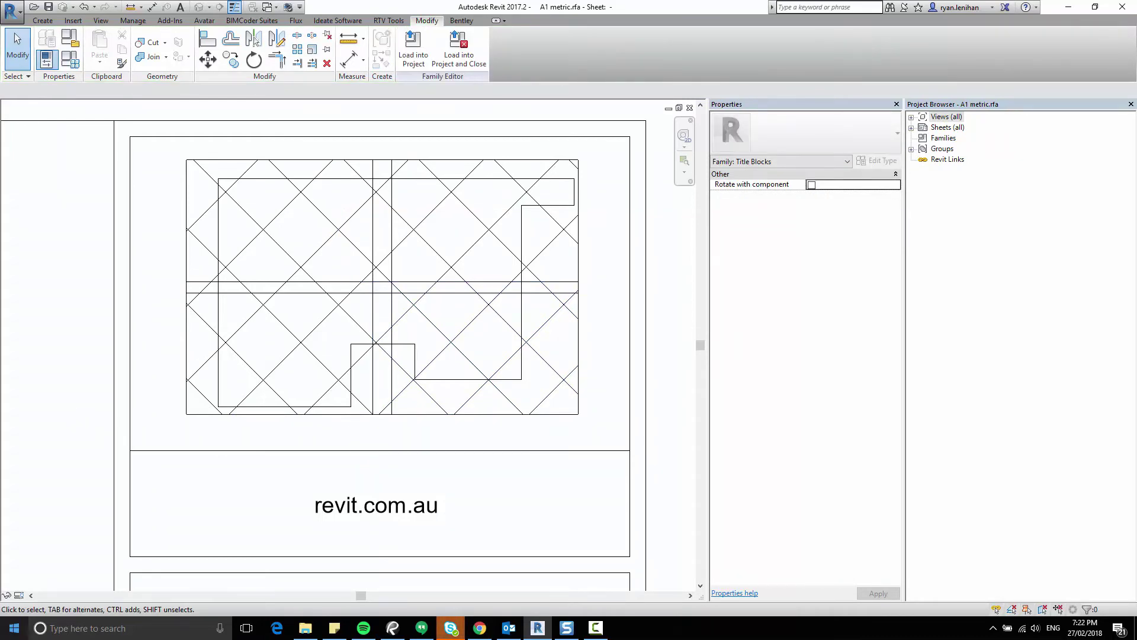
Turn on Preview Visibility for the title block view
{"action": "left_click", "coordinate": [19, 595]}
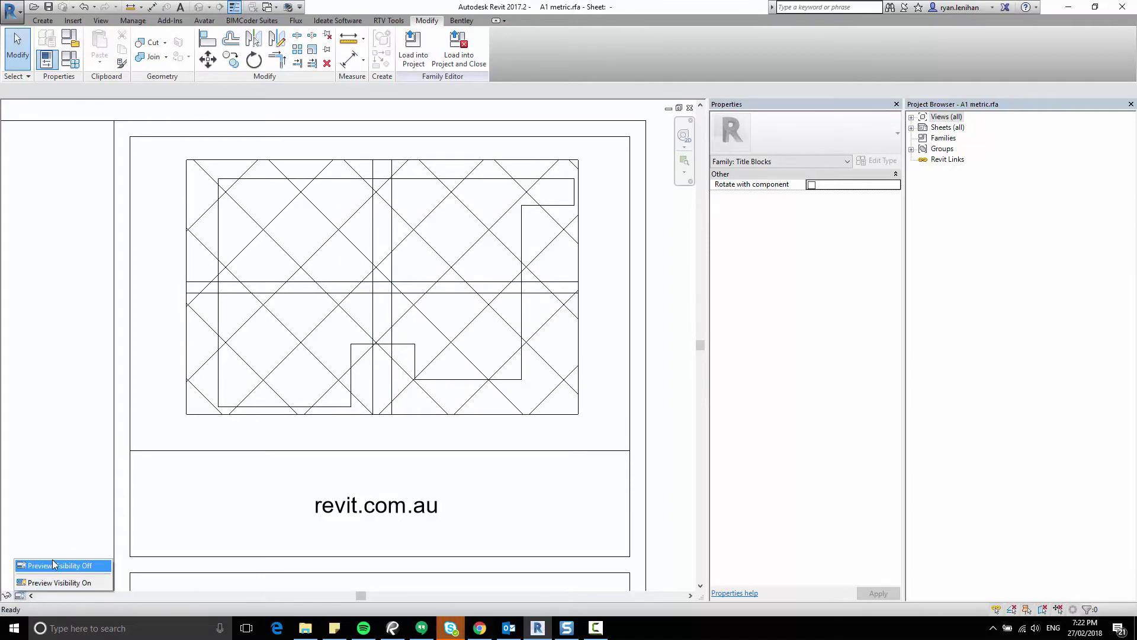
{"action": "left_click", "coordinate": [52, 583]}
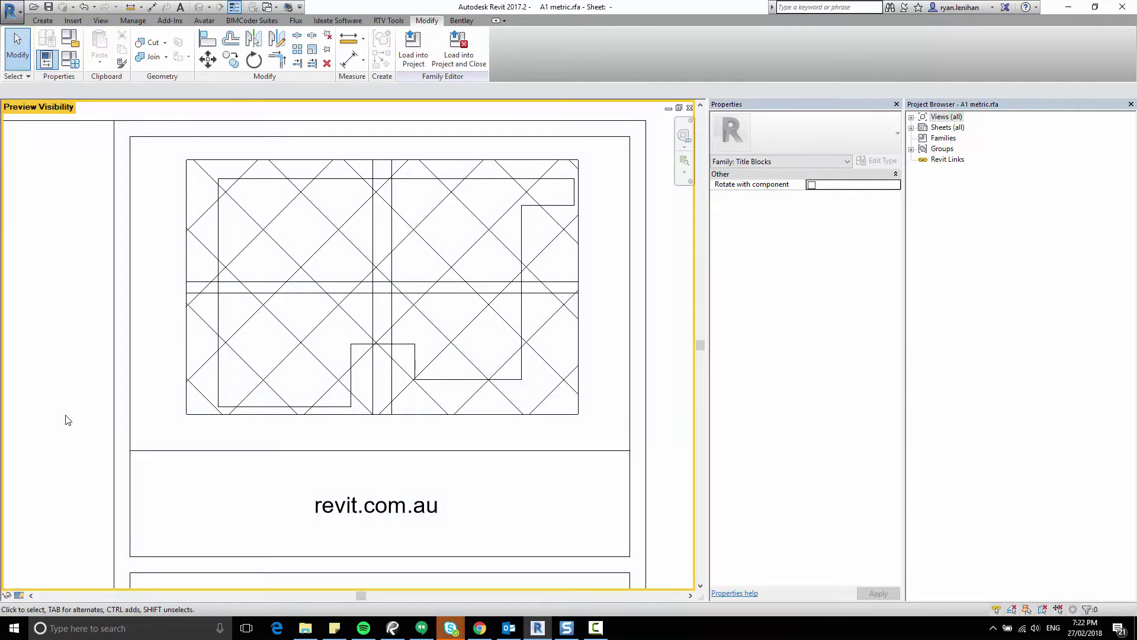
{"action": "middle_click_drag", "start_coordinate": [644, 308], "coordinate": [487, 337]}
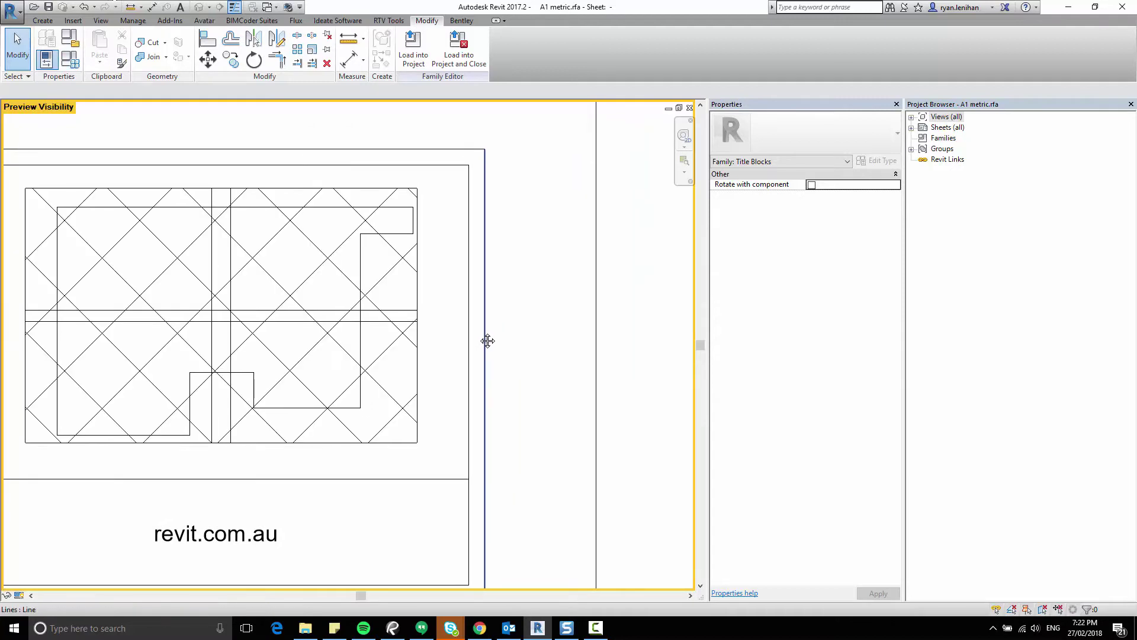
Switch off the hatch_1 and hatch_2 parameters in Family Types, keeping the key plan in sight beside the dialog
{"action": "left_click", "coordinate": [70, 60]}
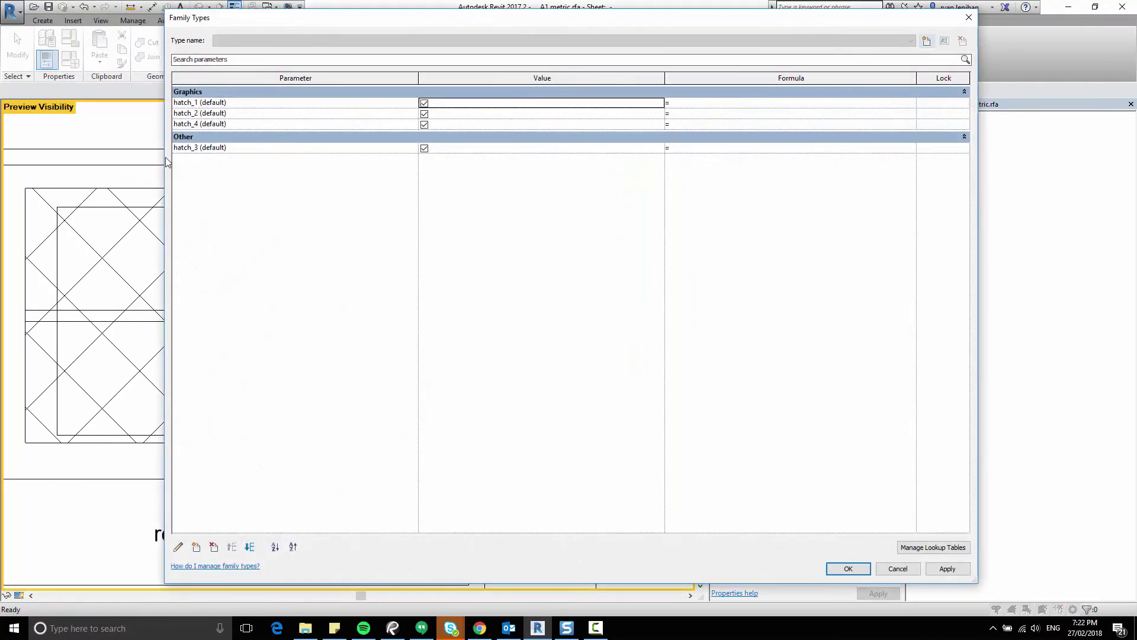
{"action": "left_click_drag", "start_coordinate": [165, 169], "coordinate": [505, 184]}
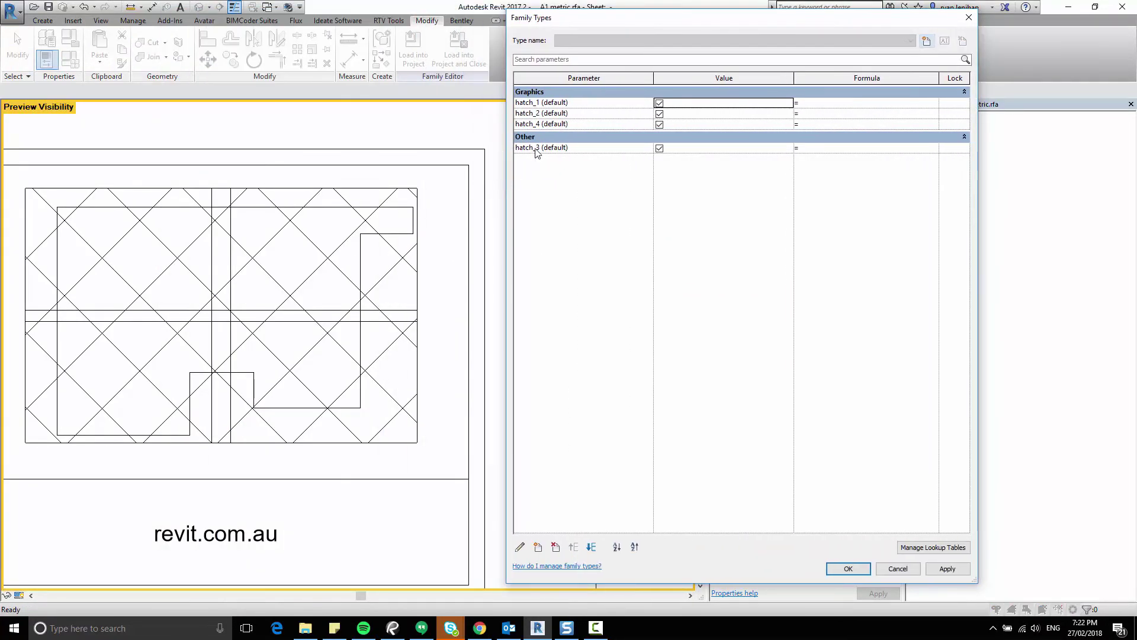
{"action": "left_click", "coordinate": [659, 103]}
{"action": "left_click", "coordinate": [659, 114]}
Regroup the hatch_3 parameter under Graphics and apply the family type changes to the key plan preview
{"action": "left_click", "coordinate": [570, 148]}
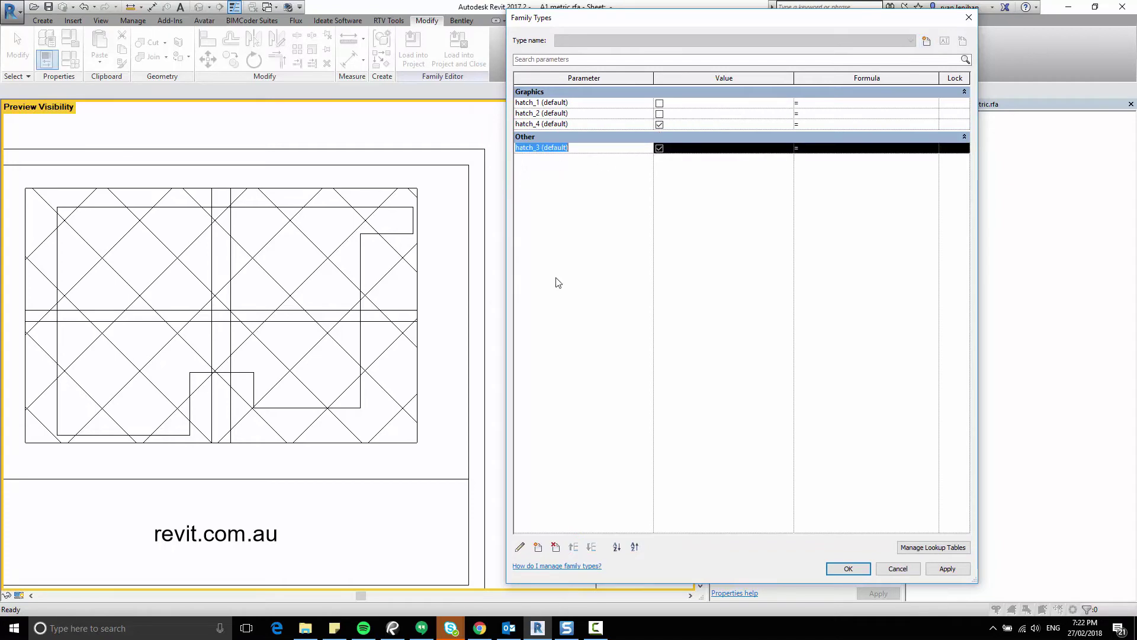
{"action": "left_click", "coordinate": [520, 546]}
{"action": "left_click", "coordinate": [942, 225]}
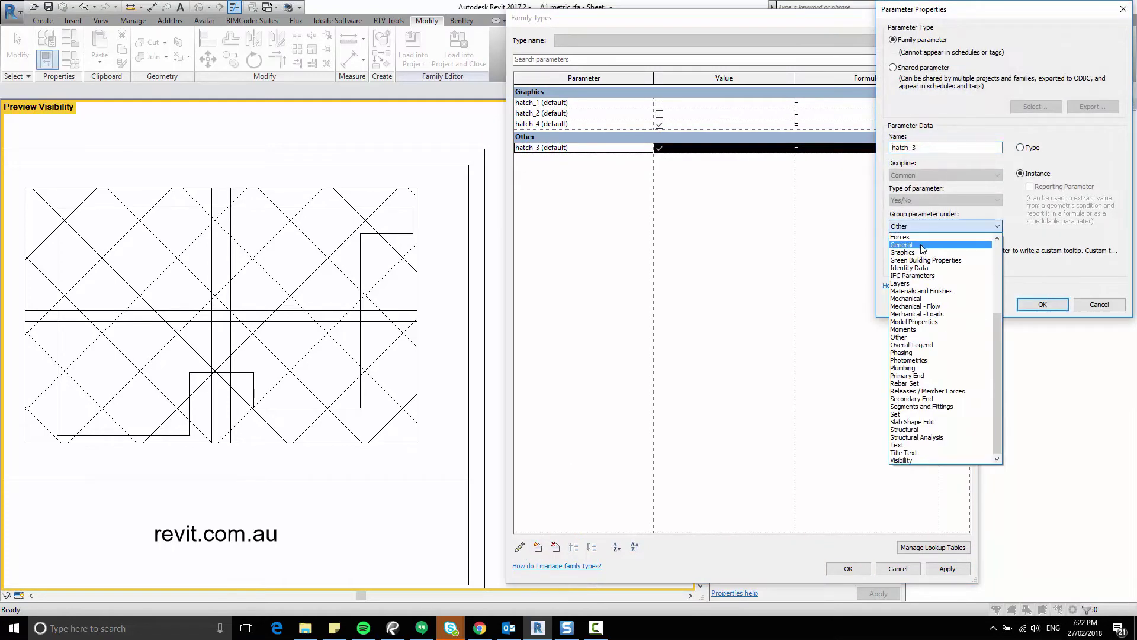
{"action": "left_click", "coordinate": [923, 257]}
{"action": "left_click", "coordinate": [1043, 304]}
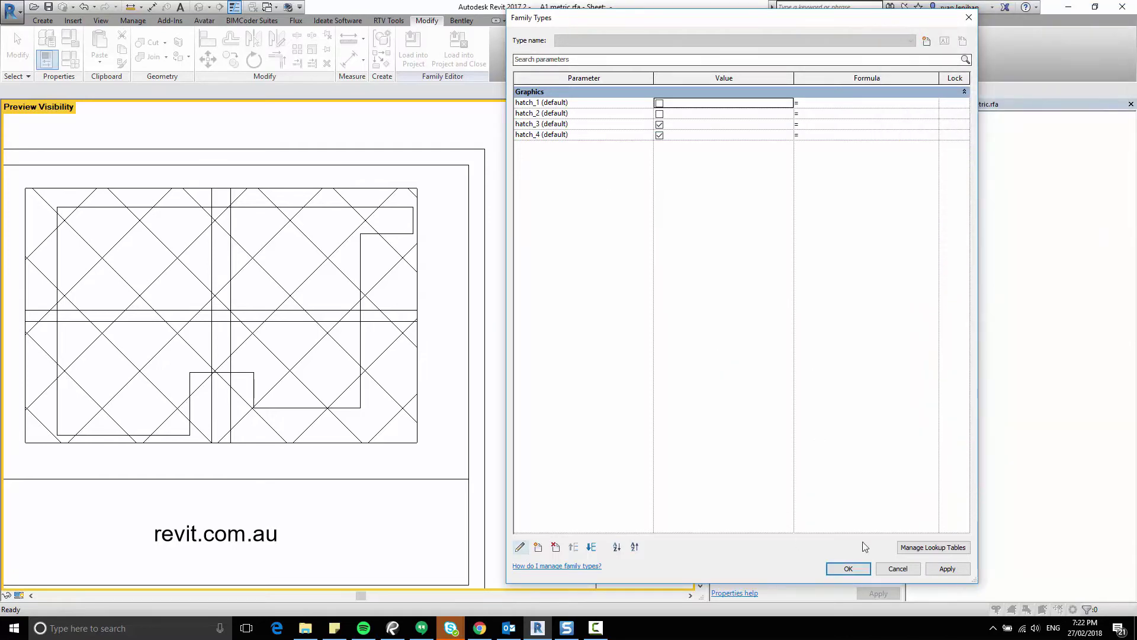
{"action": "left_click", "coordinate": [947, 569]}
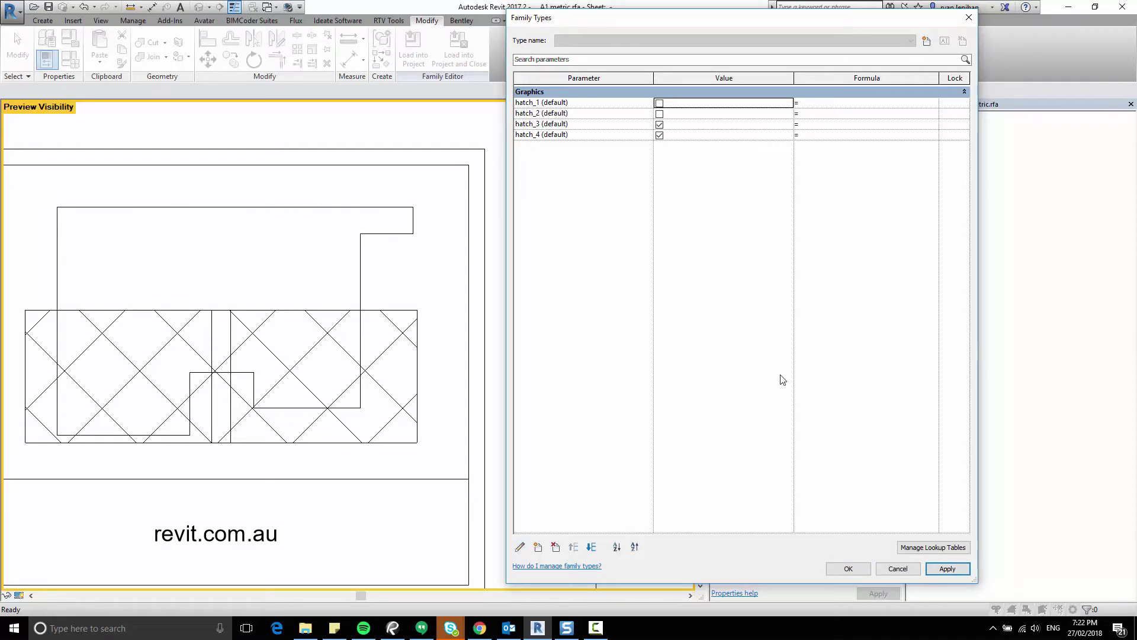
Switch the hatch_1 and hatch_2 parameters back on in Family Types
{"action": "left_click", "coordinate": [659, 103]}
{"action": "left_click", "coordinate": [659, 114]}
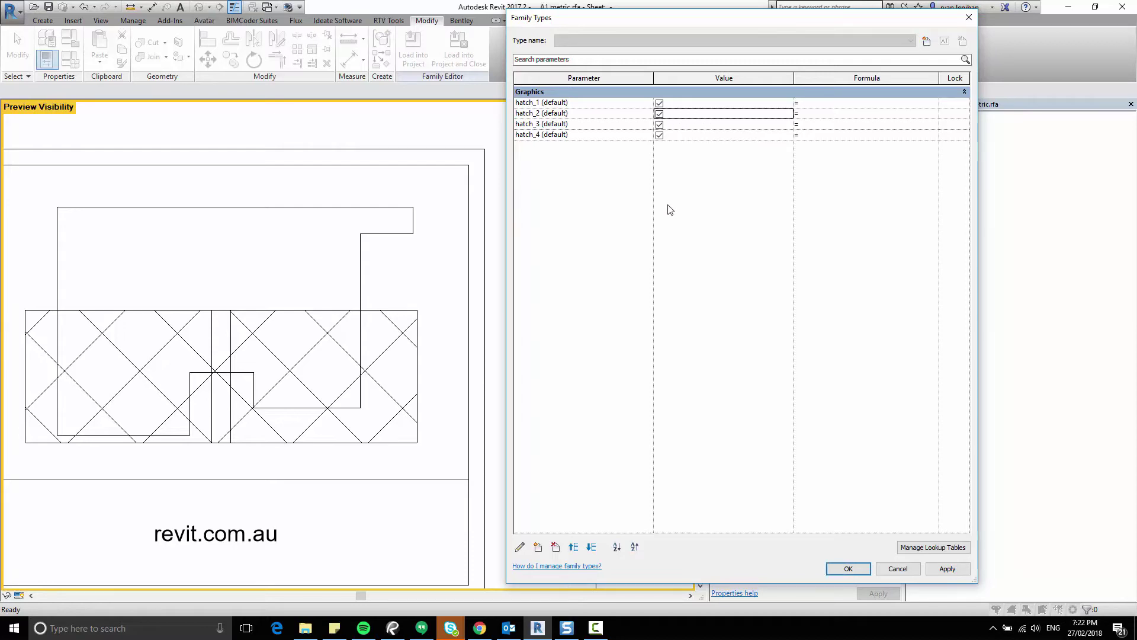
Define a new family instance parameter named keyplan_int, of type Integer, grouped under Graphics
{"action": "left_click", "coordinate": [539, 548]}
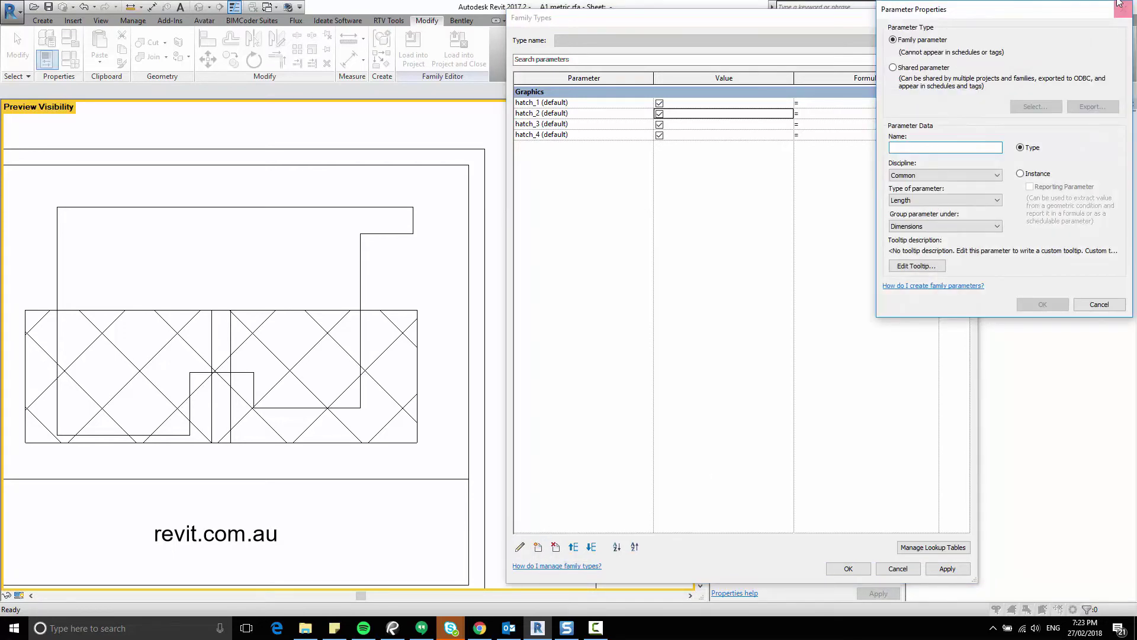
{"action": "left_click_drag", "start_coordinate": [1067, 11], "coordinate": [943, 173]}
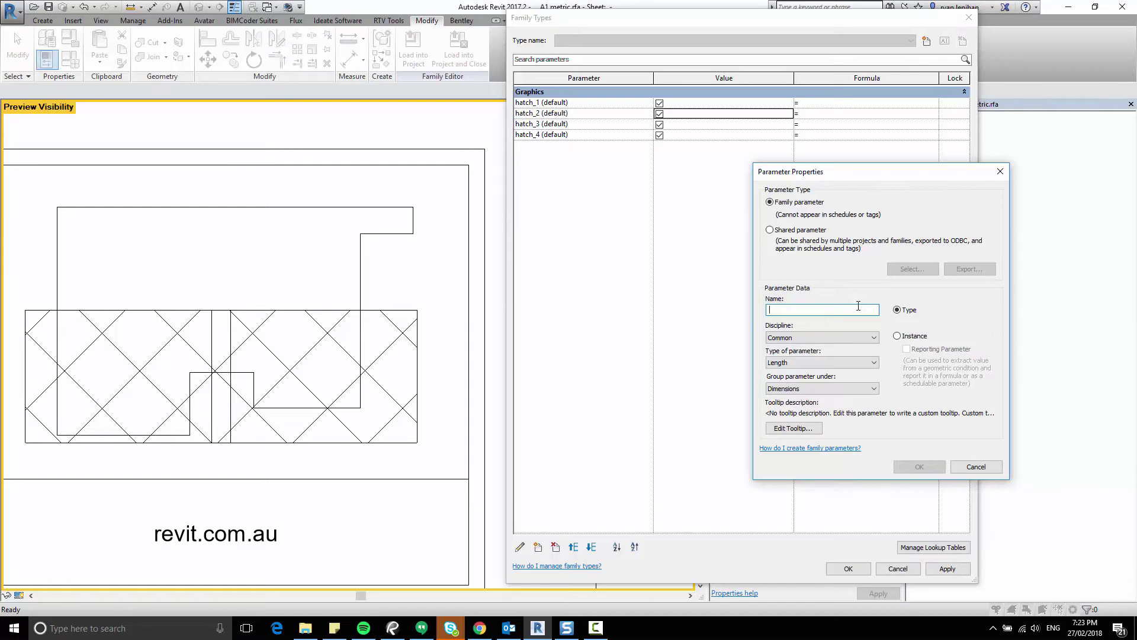
{"action": "left_click", "coordinate": [908, 336]}
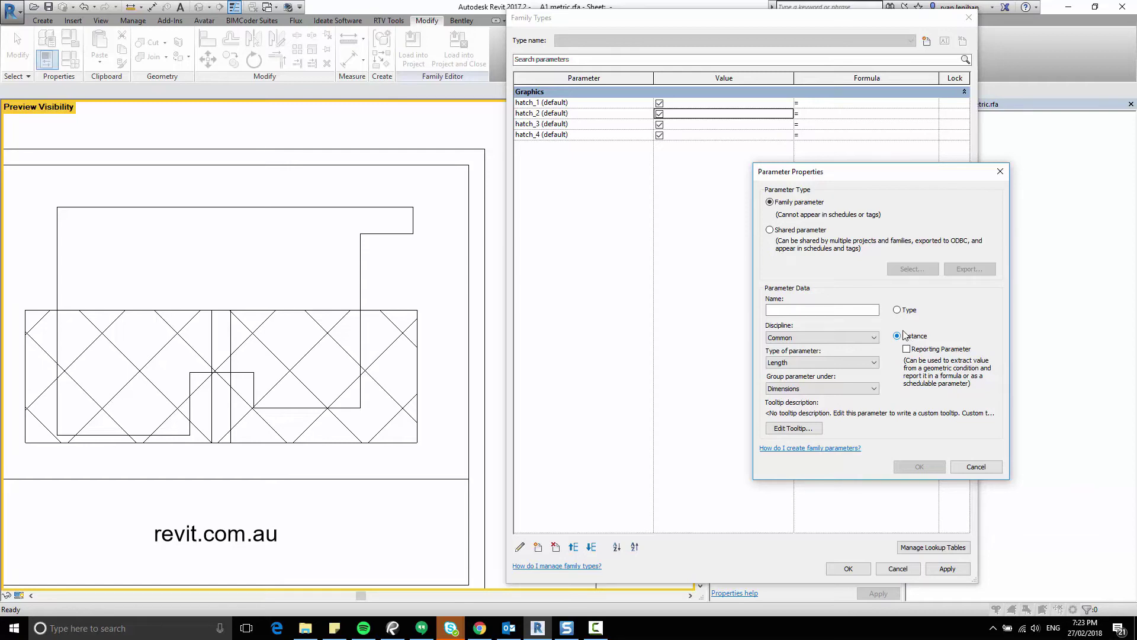
{"action": "left_click", "coordinate": [822, 310]}
{"action": "type", "text": "keyplan_int"}
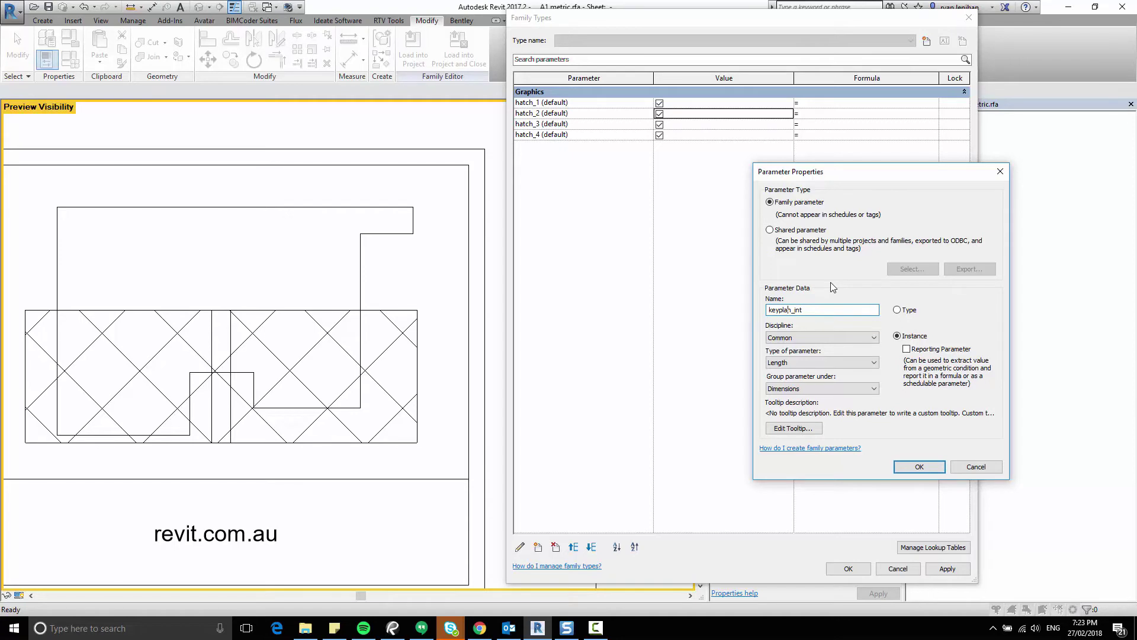
{"action": "left_click", "coordinate": [827, 314]}
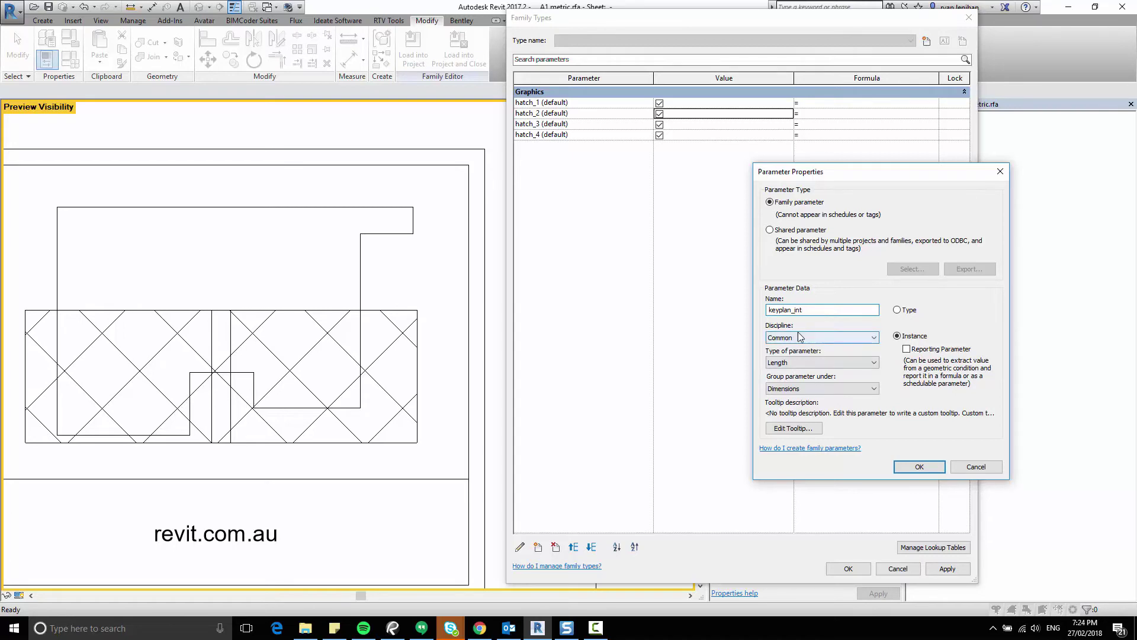
{"action": "left_click", "coordinate": [791, 363]}
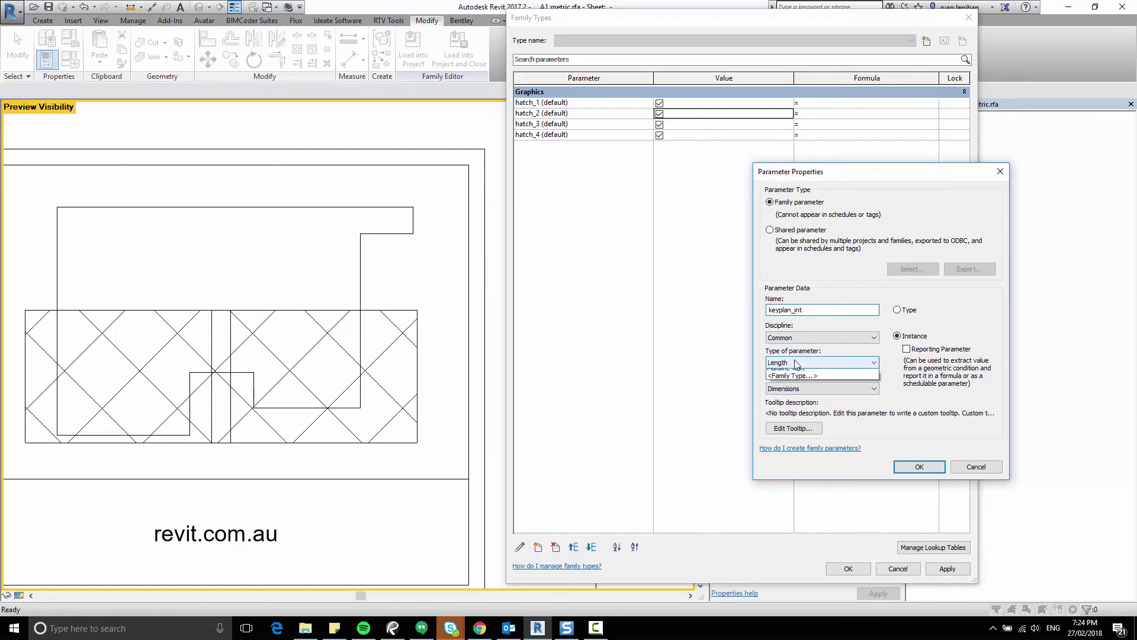
{"action": "left_click", "coordinate": [794, 380]}
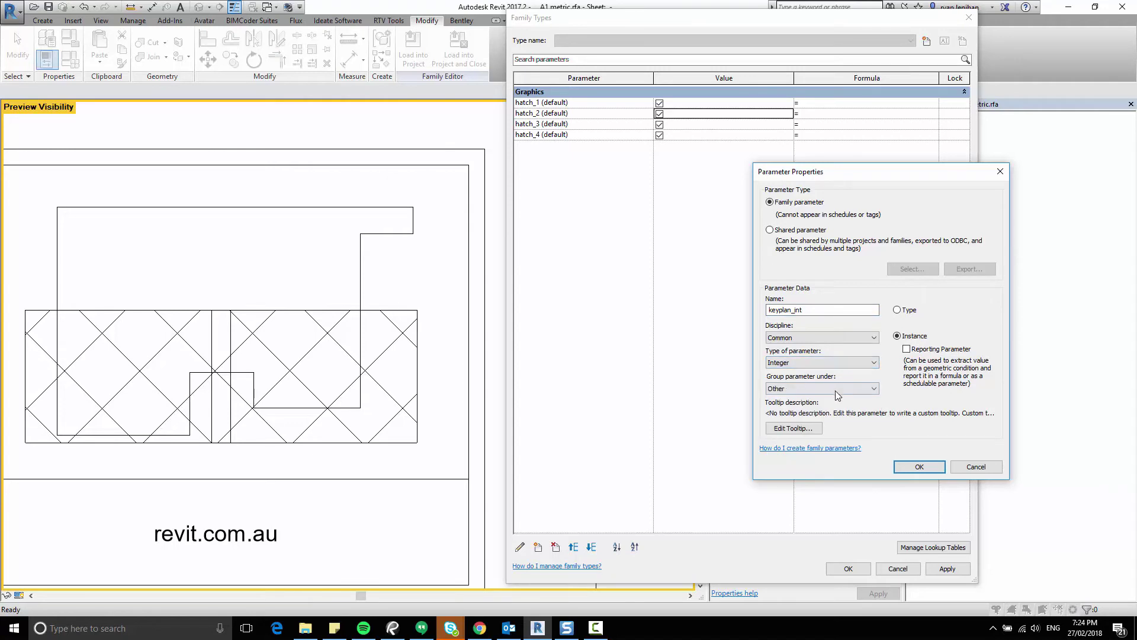
{"action": "left_click", "coordinate": [834, 388]}
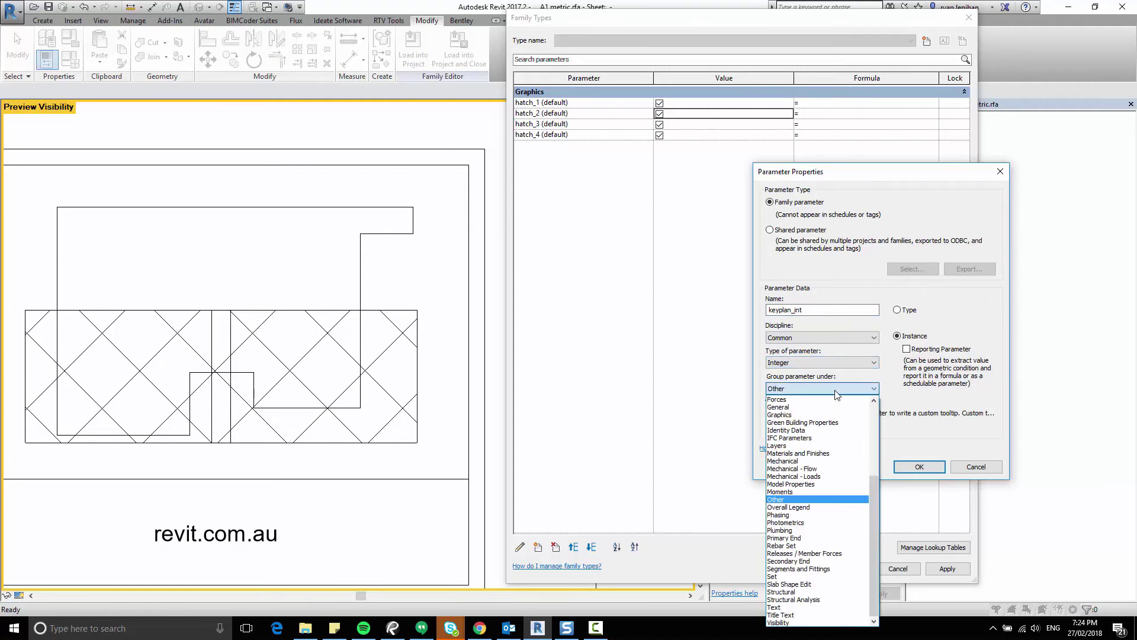
{"action": "left_click", "coordinate": [818, 415]}
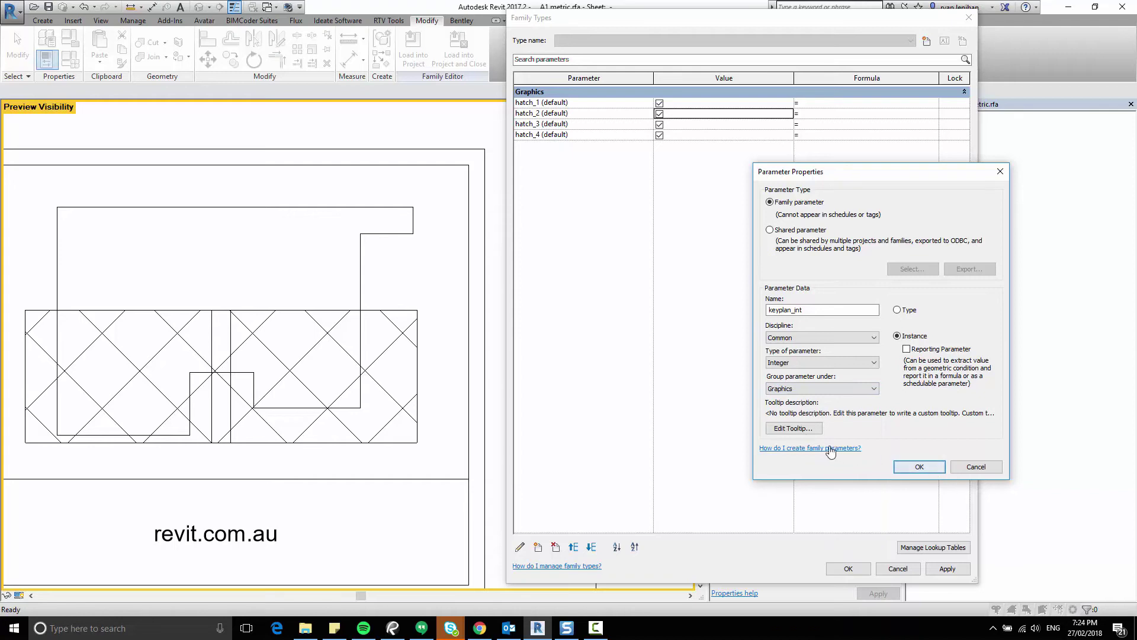
Give the keyplan_int parameter a tooltip saying it controls the hatch of the keyplan, with 1 = zone 1, and create the parameter
{"action": "left_click", "coordinate": [806, 430]}
{"action": "left_click", "coordinate": [994, 190]}
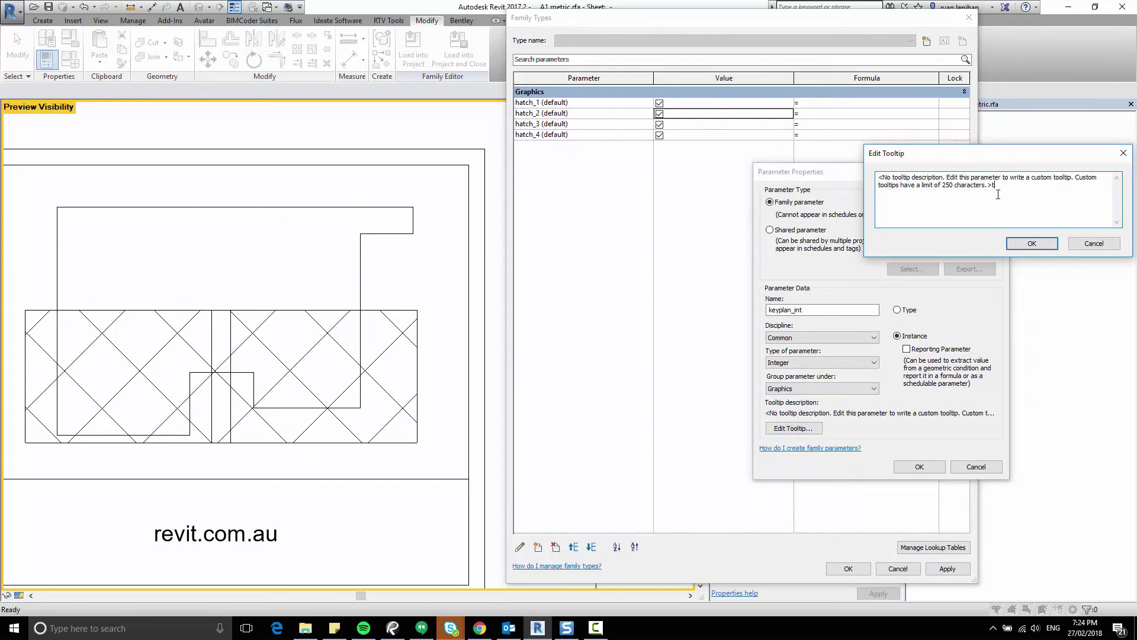
{"action": "type", "text": "t"}
{"action": "key", "text": "ctrl+a"}
{"action": "type", "text": "this co"}
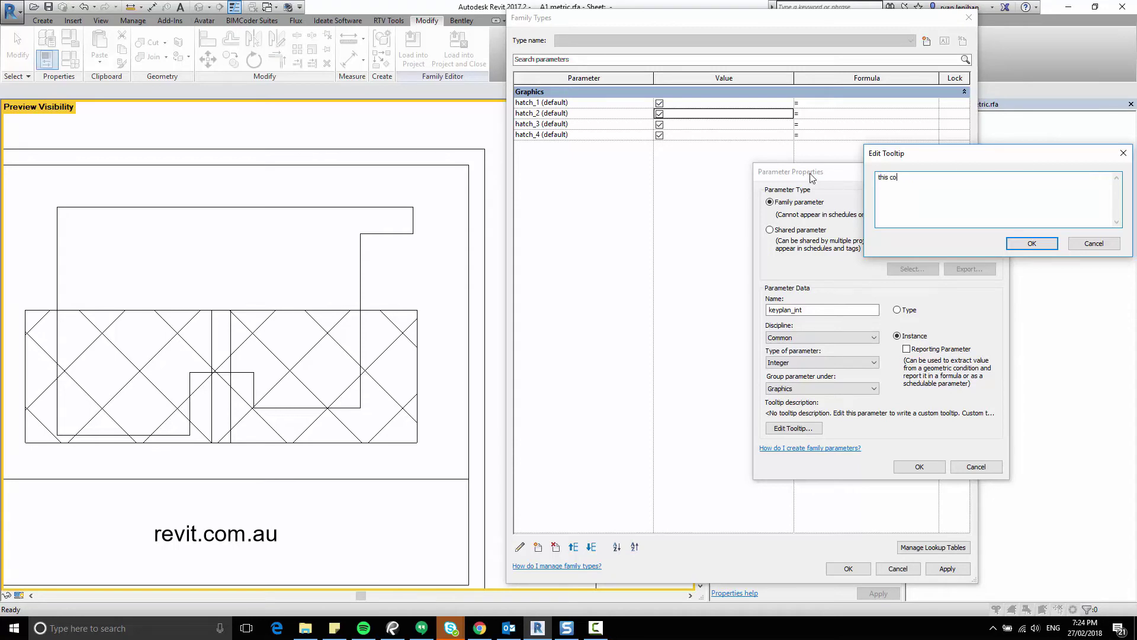
{"action": "type", "text": "ntrols th"}
{"action": "type", "text": "e hatvh"}
{"action": "type", "text": "tch of the ke"}
{"action": "type", "text": "yplan."}
{"action": "type", "text": " 1 = zone 1"}
{"action": "left_click", "coordinate": [1014, 242]}
{"action": "left_click", "coordinate": [918, 467]}
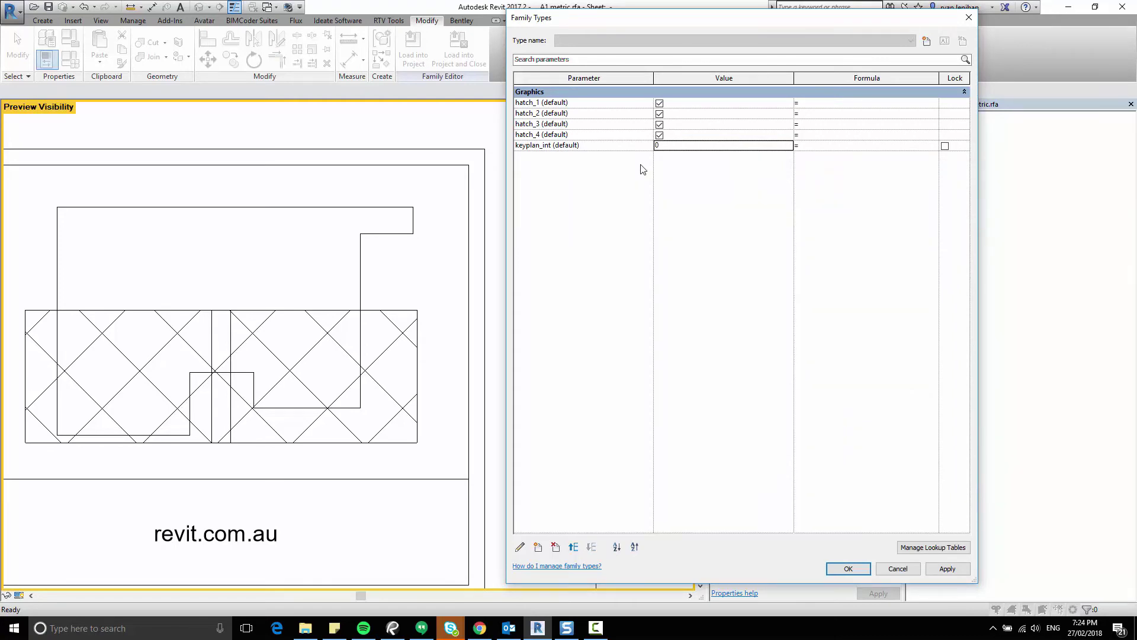
Set the keyplan_int value to 1
{"action": "left_click", "coordinate": [676, 147]}
{"action": "type", "text": "1"}
{"action": "left_click", "coordinate": [829, 149]}
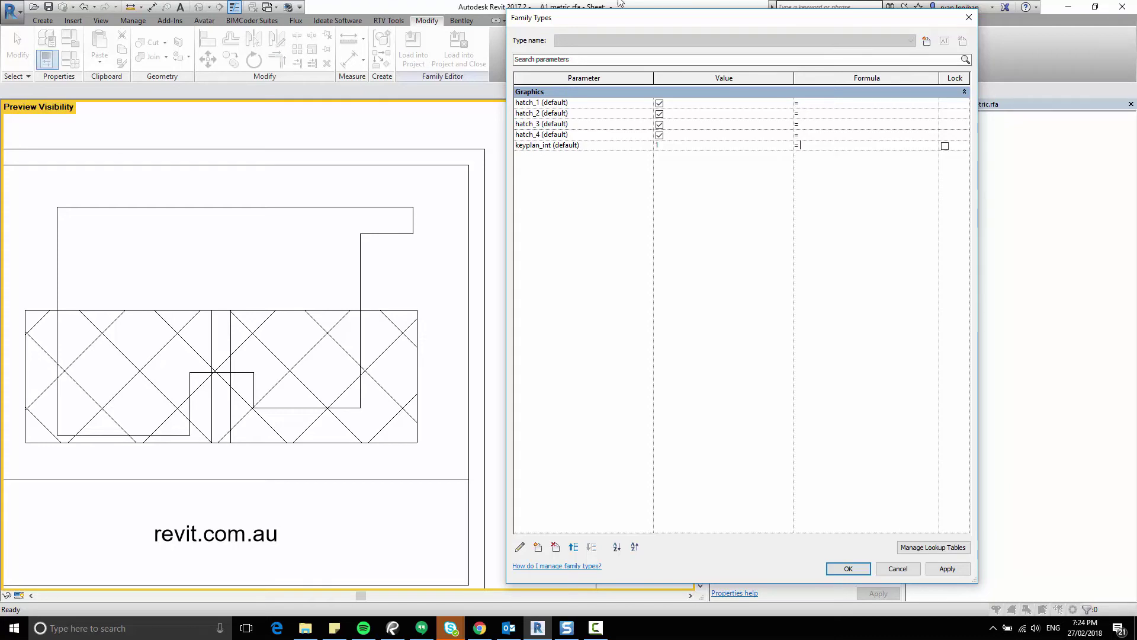
Copy the keyplan_int parameter name and reuse it to give hatch_1 the formula keyplan_int = 1
{"action": "left_click", "coordinate": [530, 146]}
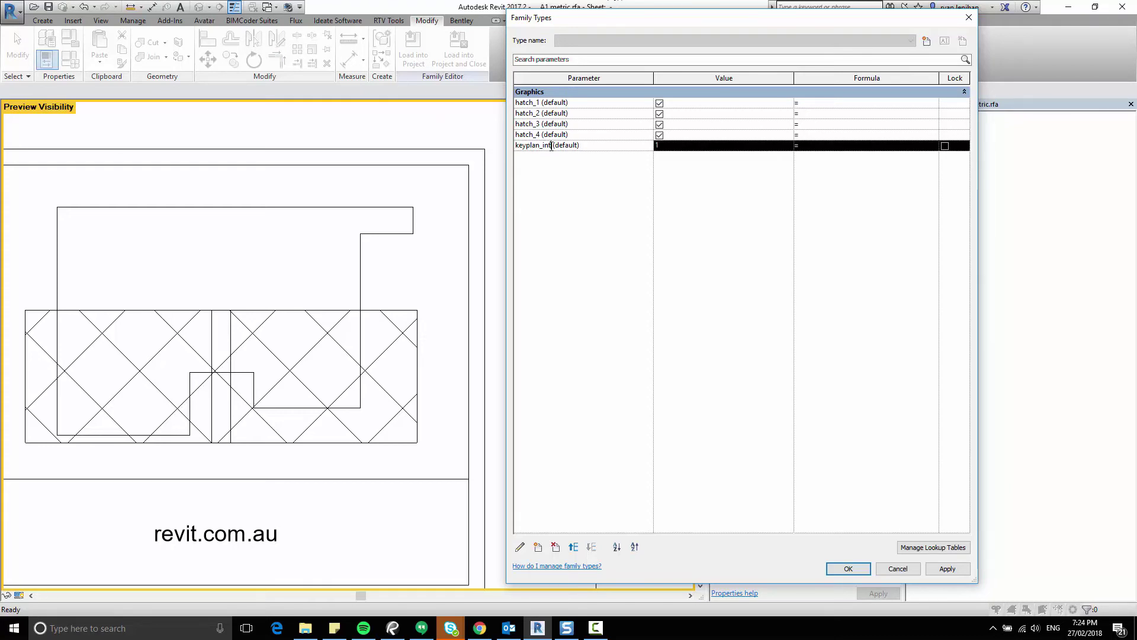
{"action": "left_click_drag", "start_coordinate": [552, 145], "coordinate": [513, 146]}
{"action": "key", "text": "ctrl+c"}
{"action": "left_click", "coordinate": [552, 147]}
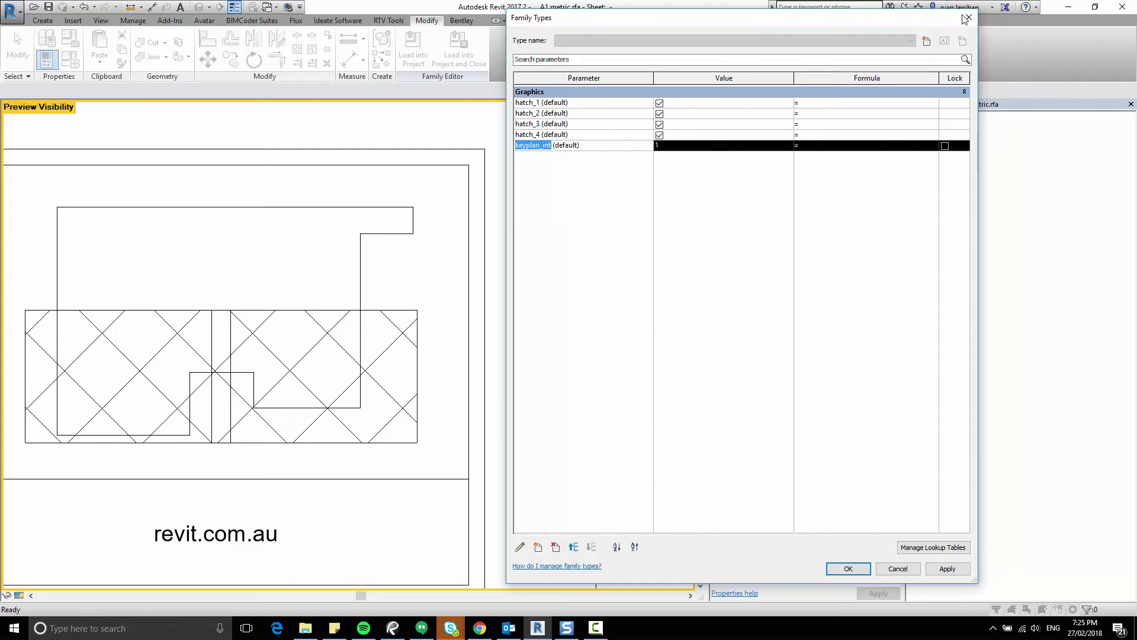
{"action": "left_click", "coordinate": [830, 103]}
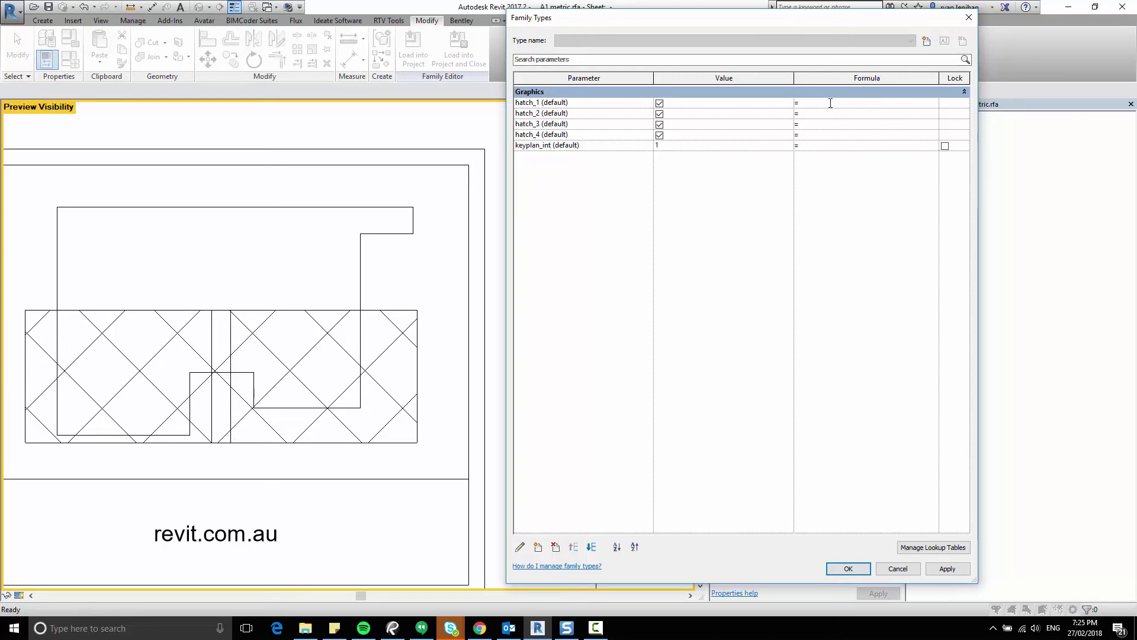
{"action": "key", "text": "ctrl+v"}
{"action": "type", "text": "= 1"}
{"action": "left_click", "coordinate": [818, 116]}
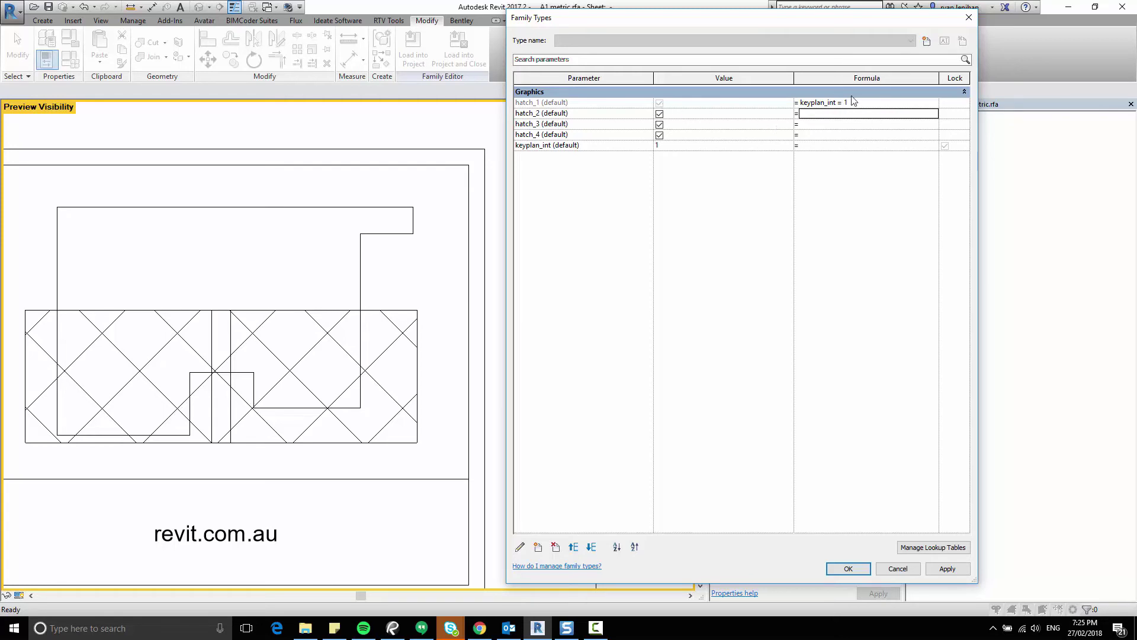
Give hatch_2, hatch_3 and hatch_4 the formulas keyplan_int = 2, keyplan_int = 3 and keyplan_int = 4 respectively
{"action": "left_click", "coordinate": [814, 115]}
{"action": "type", "text": "keyplan_int"}
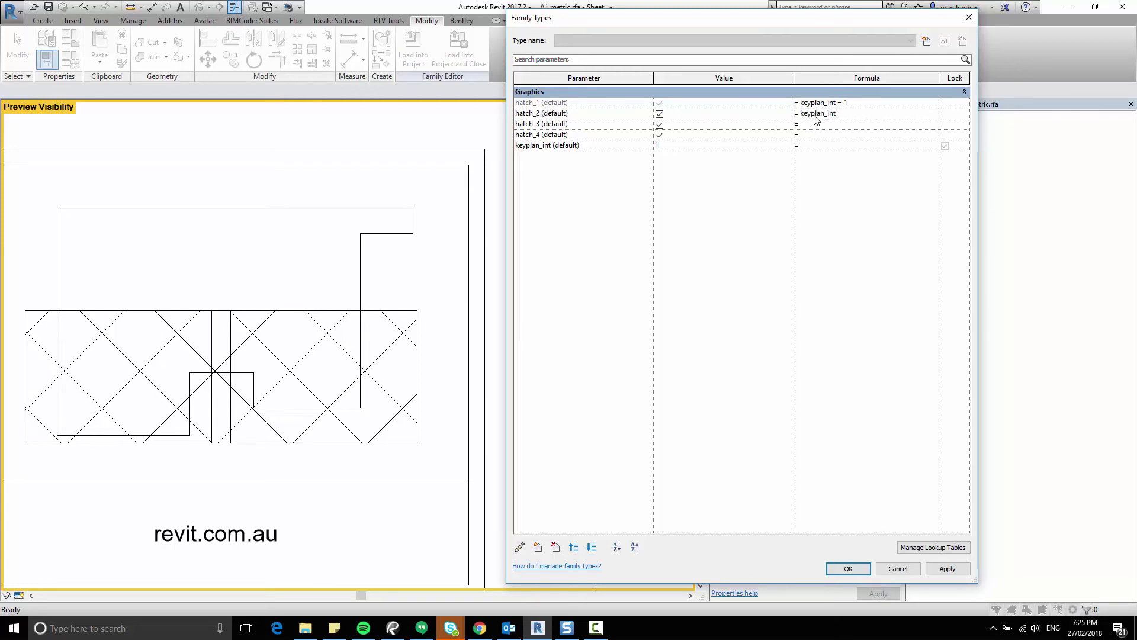
{"action": "type", "text": " = 2"}
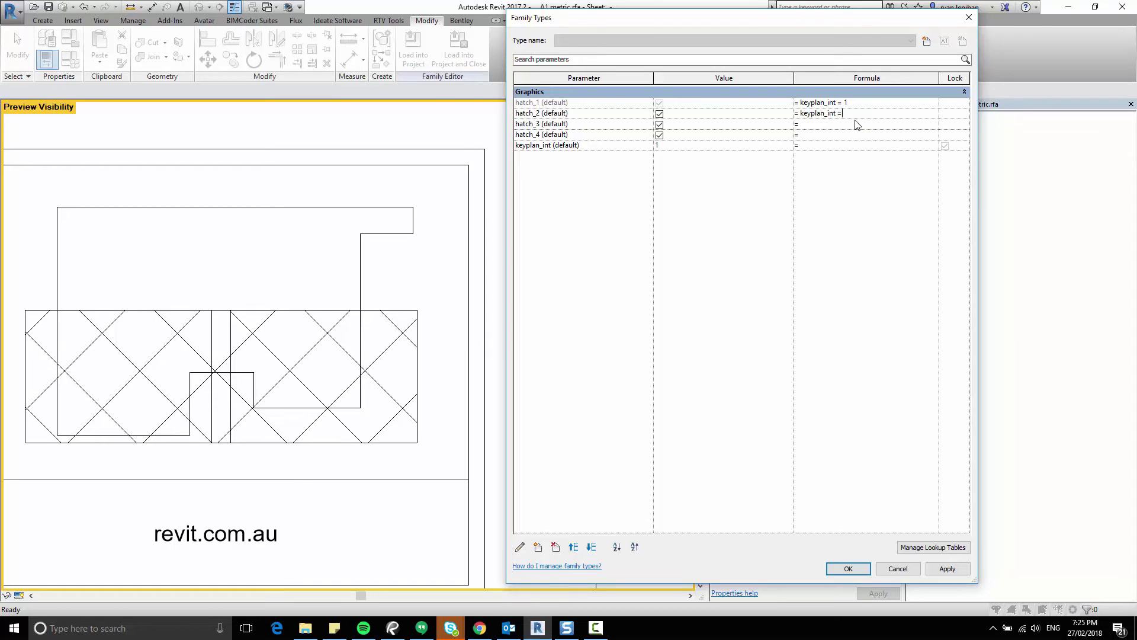
{"action": "left_click", "coordinate": [809, 124]}
{"action": "type", "text": "keyplan_int "}
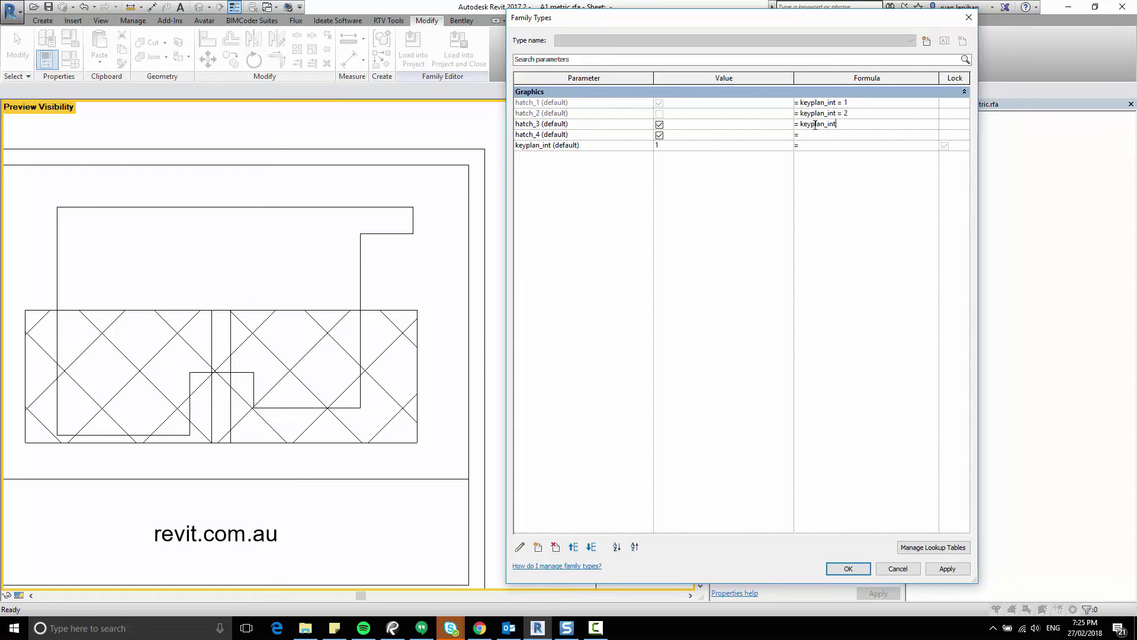
{"action": "type", "text": "= 3"}
{"action": "left_click", "coordinate": [820, 134]}
{"action": "type", "text": "keyplan_int = "}
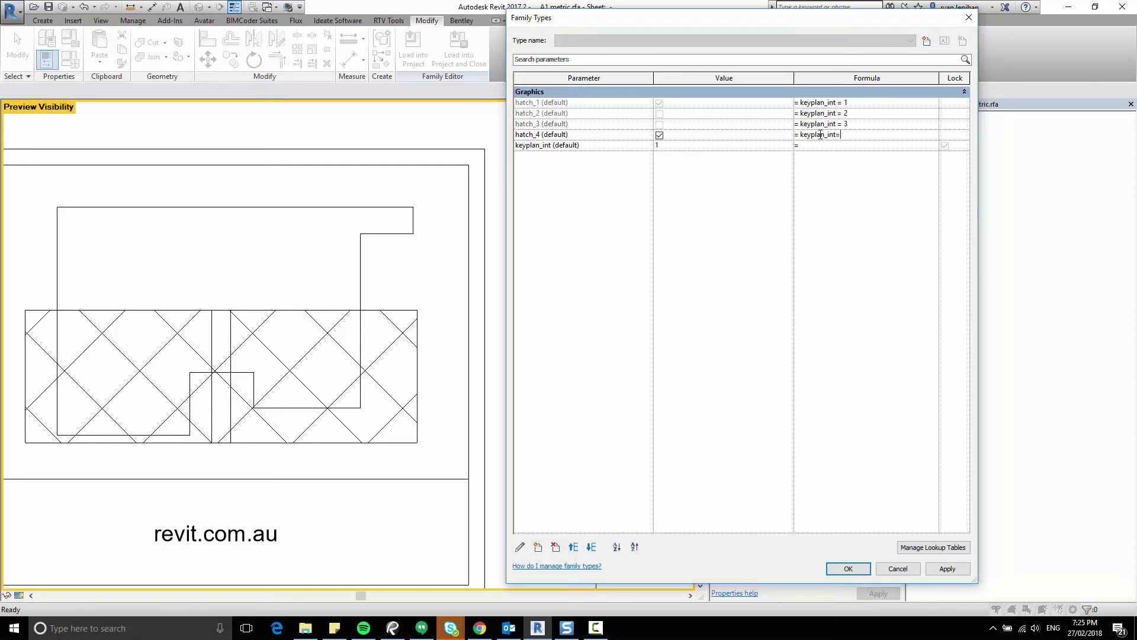
{"action": "type", "text": "4"}
{"action": "left_click", "coordinate": [820, 145]}
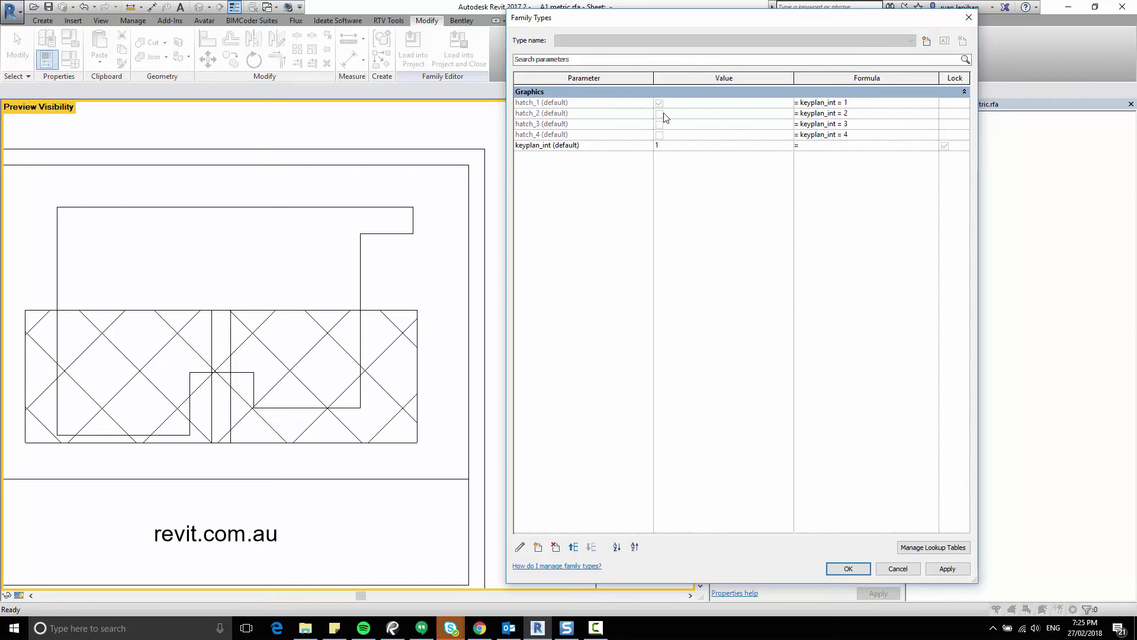
Test the formulas by applying keyplan_int values of 2 and 3 in turn to the key plan preview
{"action": "left_click", "coordinate": [669, 145]}
{"action": "type", "text": "2"}
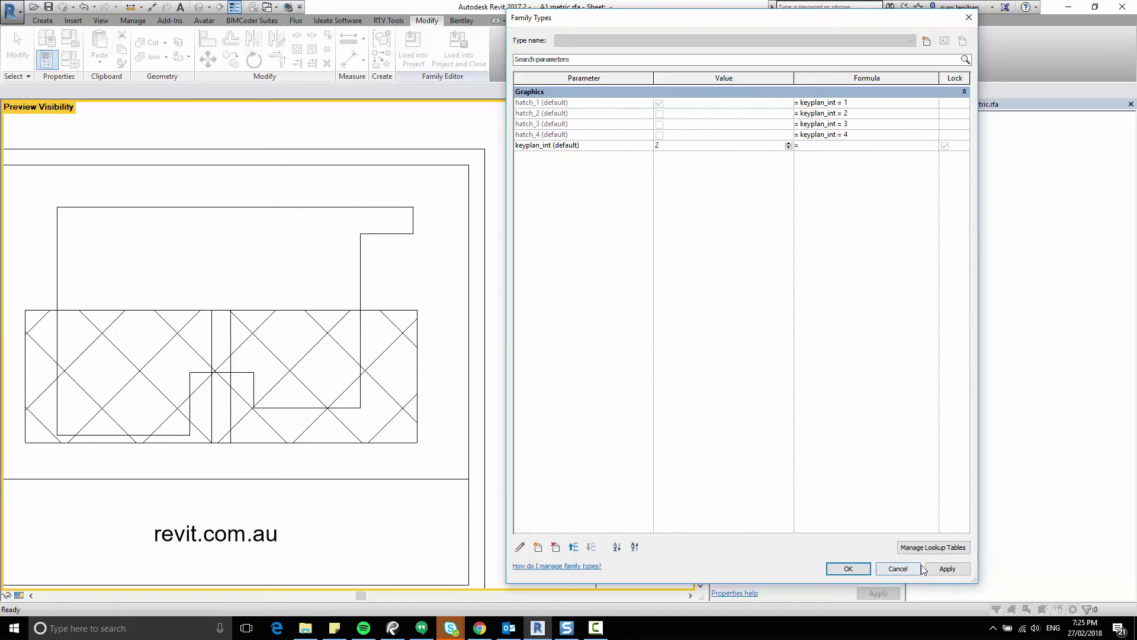
{"action": "left_click", "coordinate": [946, 569]}
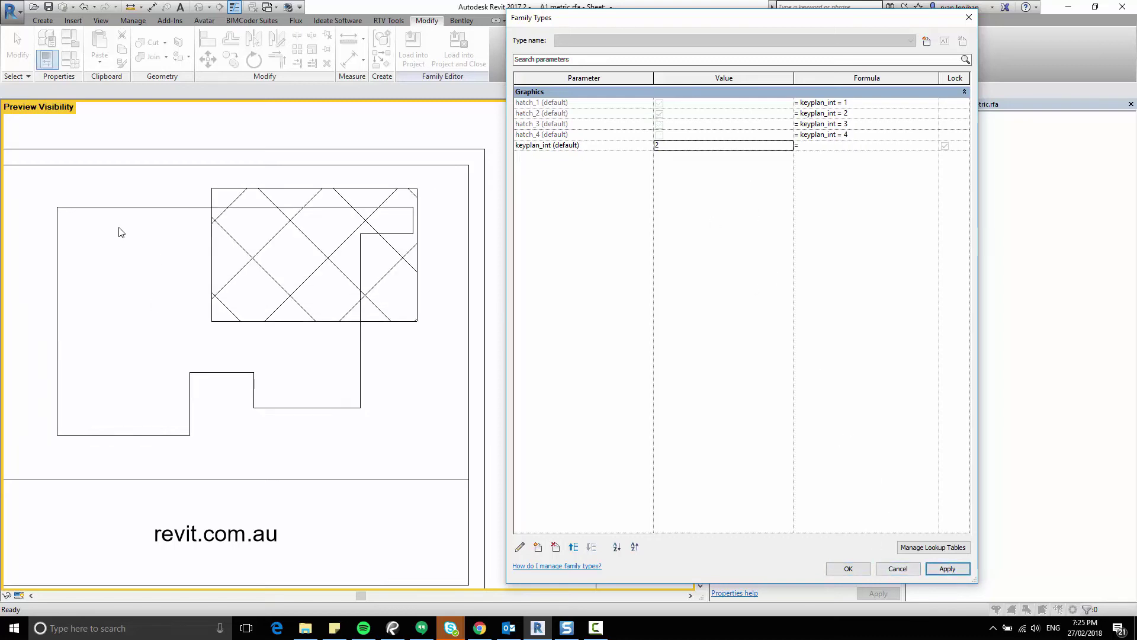
{"action": "left_click", "coordinate": [669, 146]}
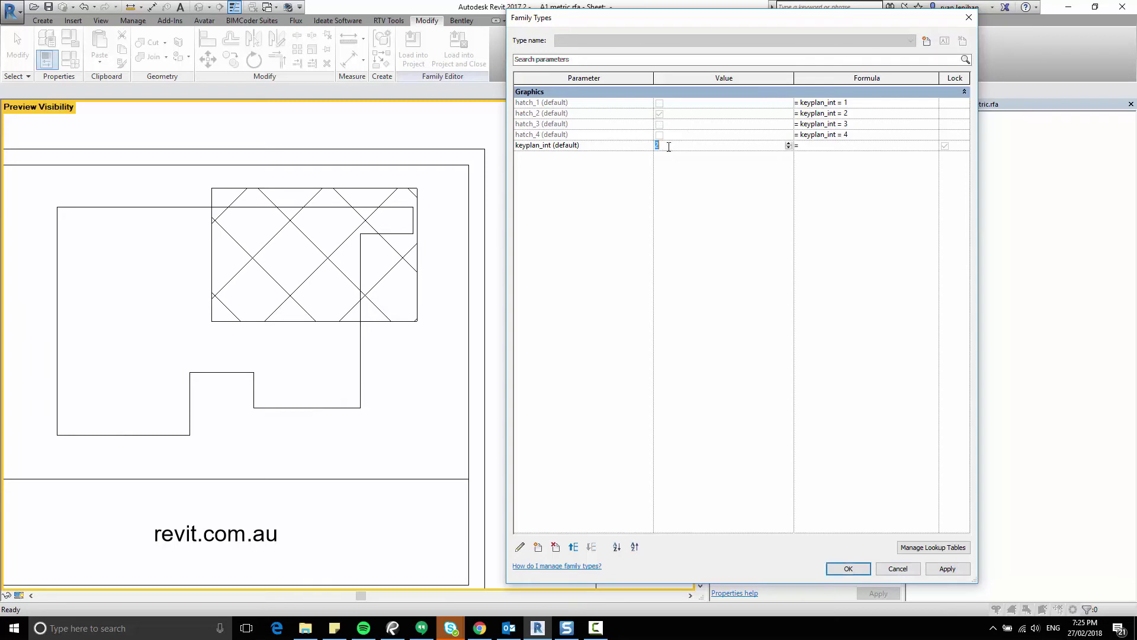
{"action": "type", "text": "3"}
{"action": "left_click", "coordinate": [953, 575]}
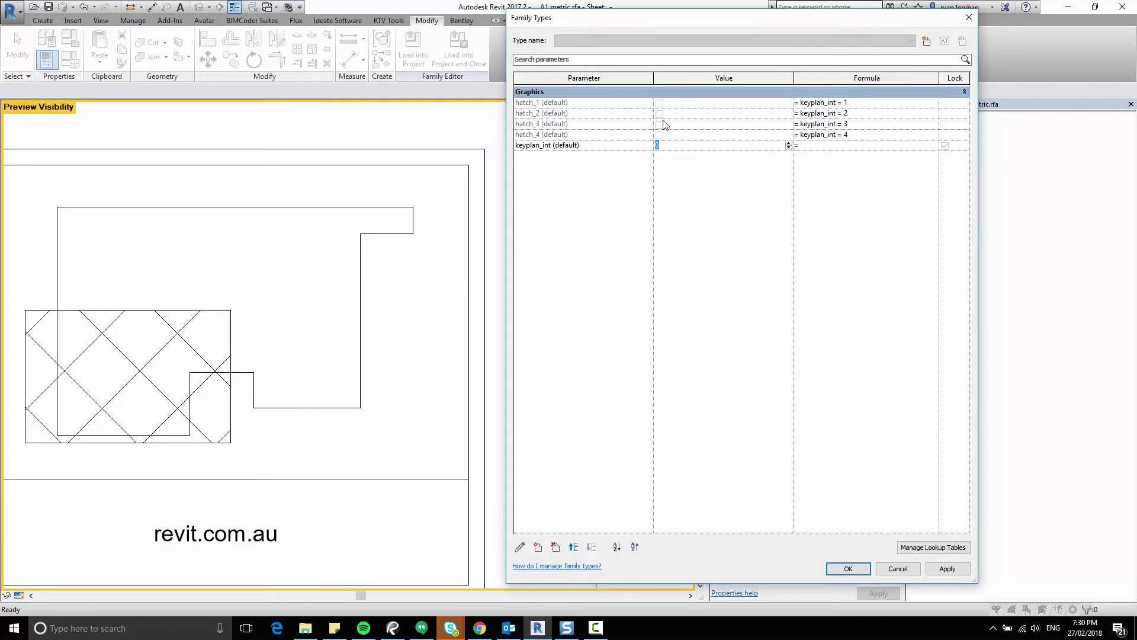
Set keyplan_int to 0, apply it to the key plan preview and close Family Types
{"action": "left_click", "coordinate": [660, 102]}
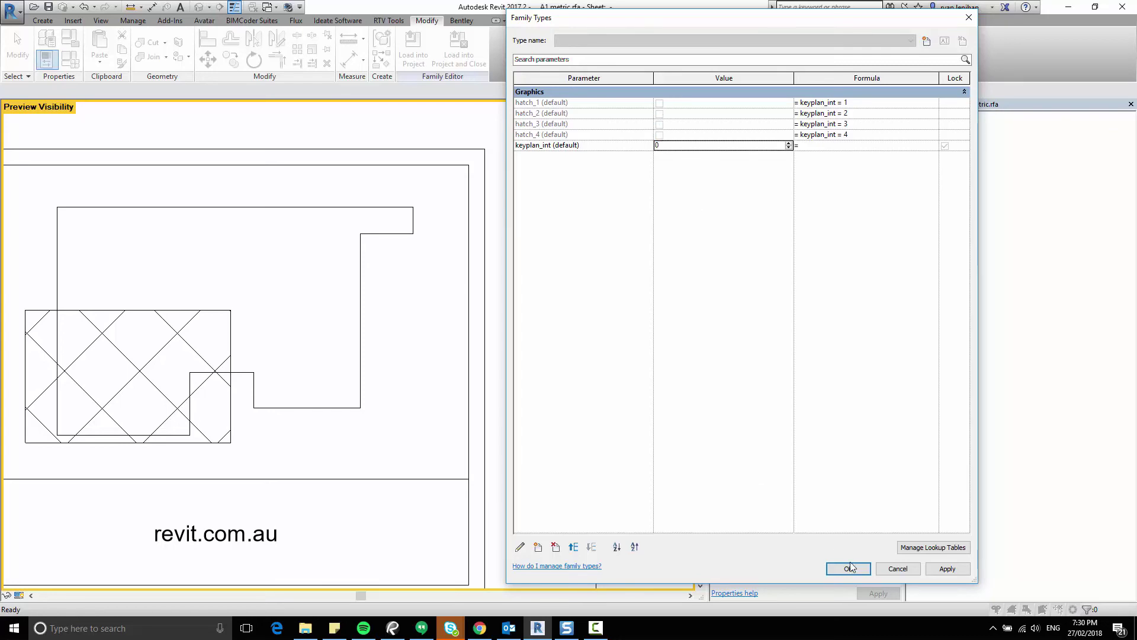
{"action": "left_click", "coordinate": [947, 569]}
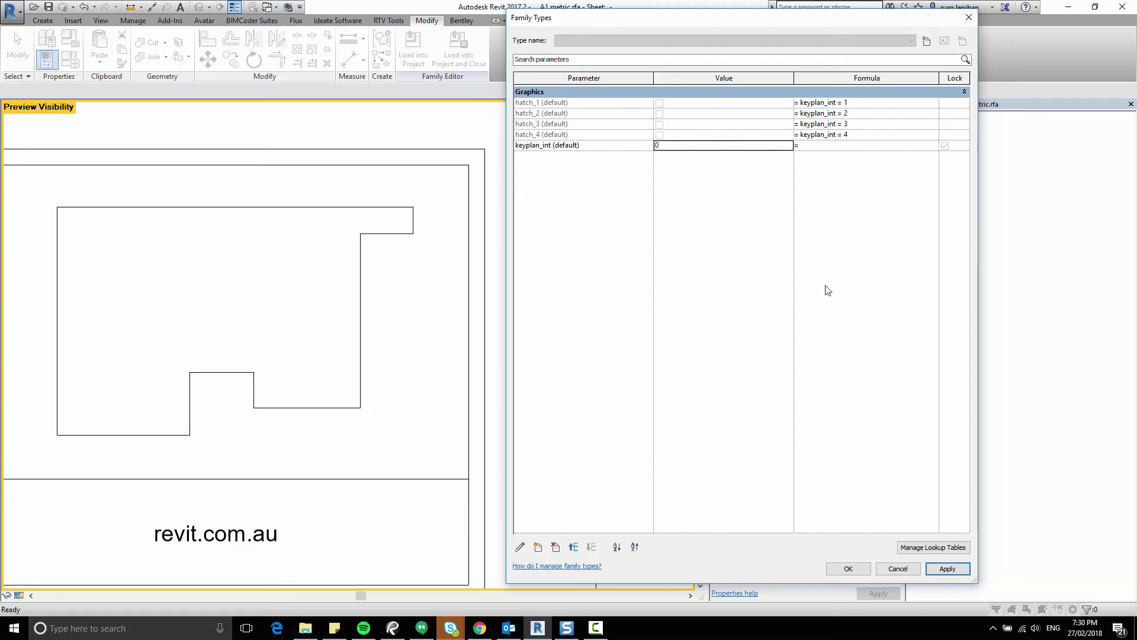
{"action": "left_click", "coordinate": [848, 568]}
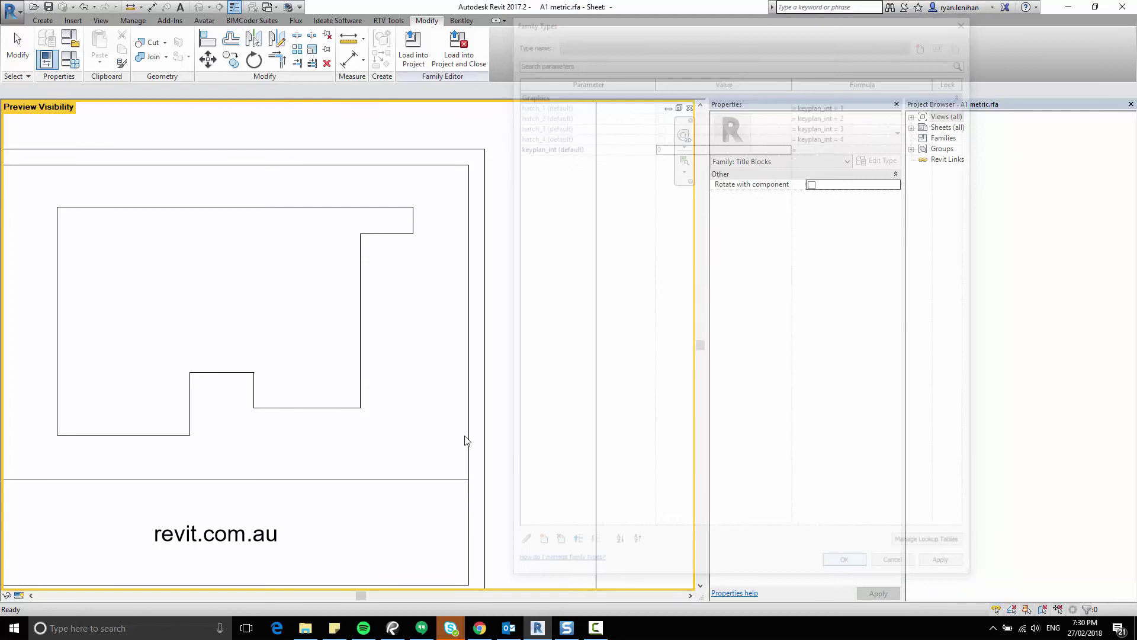
Open the key plan outline's detail group for editing and select its whole chain of lines
{"action": "left_click", "coordinate": [362, 407]}
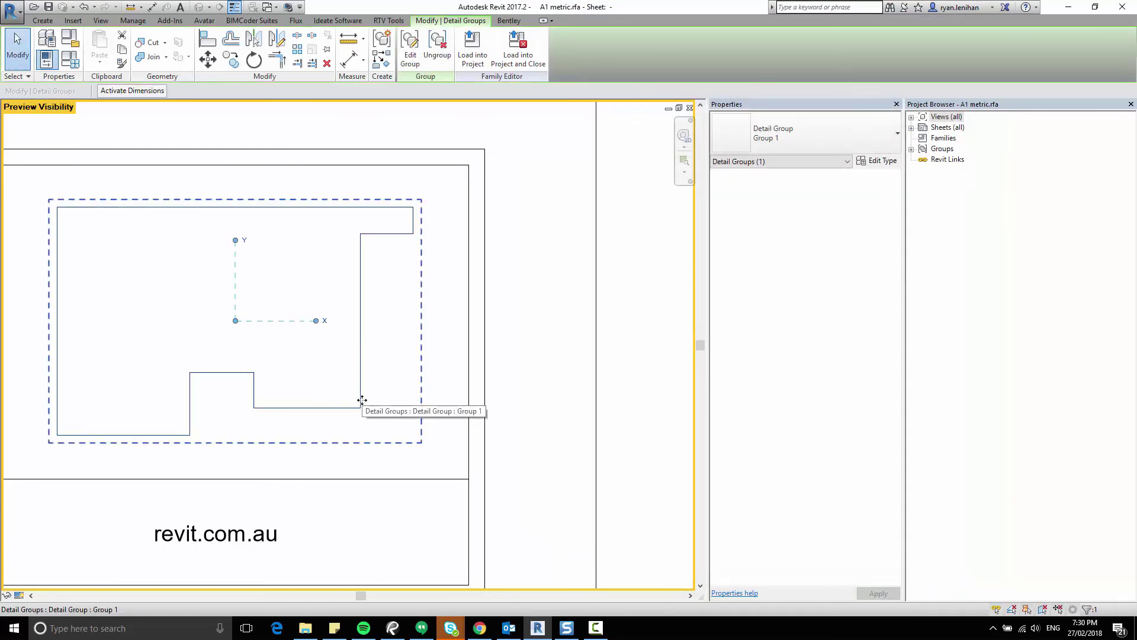
{"action": "left_click", "coordinate": [410, 47]}
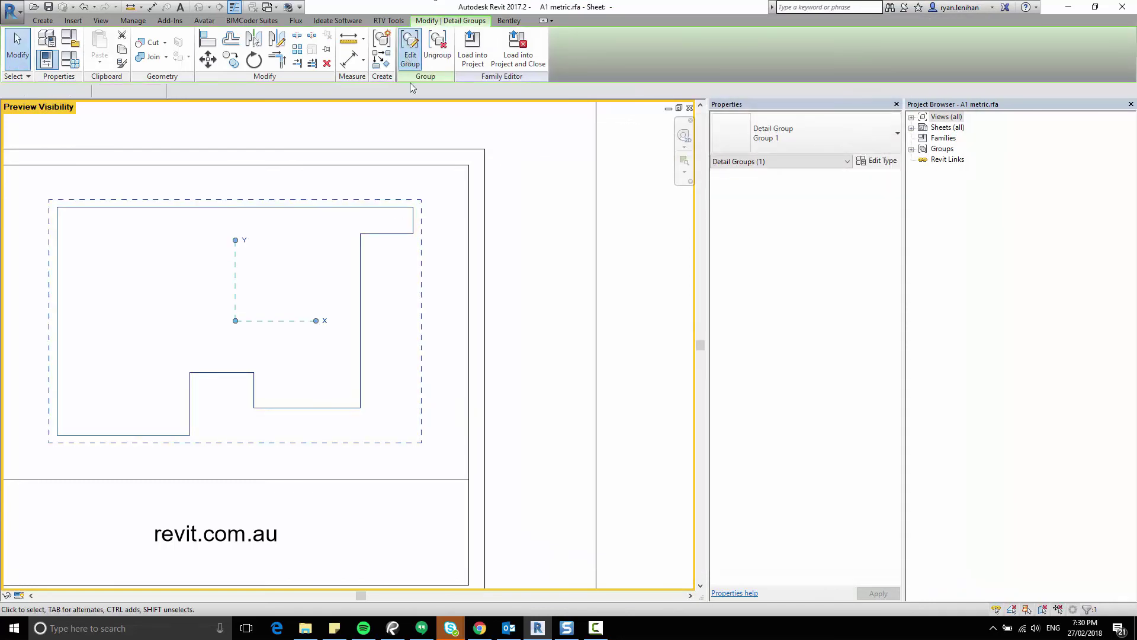
{"action": "key", "text": "Tab"}
{"action": "left_click", "coordinate": [361, 340]}
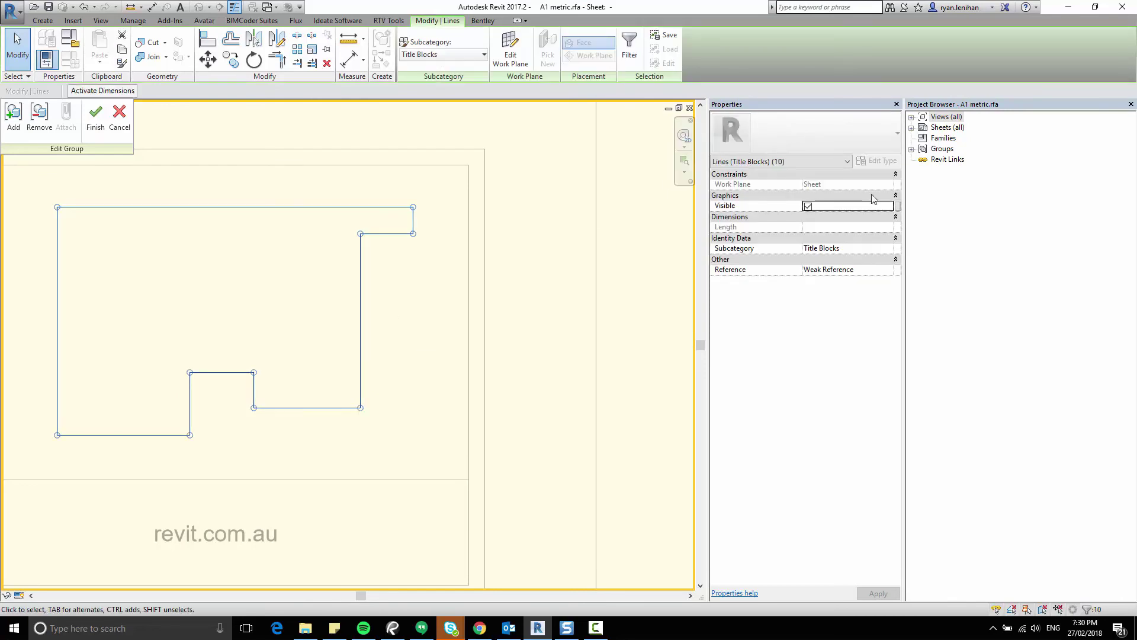
Link the outline's Visible property to a new instance parameter keyplan_visible grouped under Graphics, and finish editing the group
{"action": "left_click", "coordinate": [897, 206]}
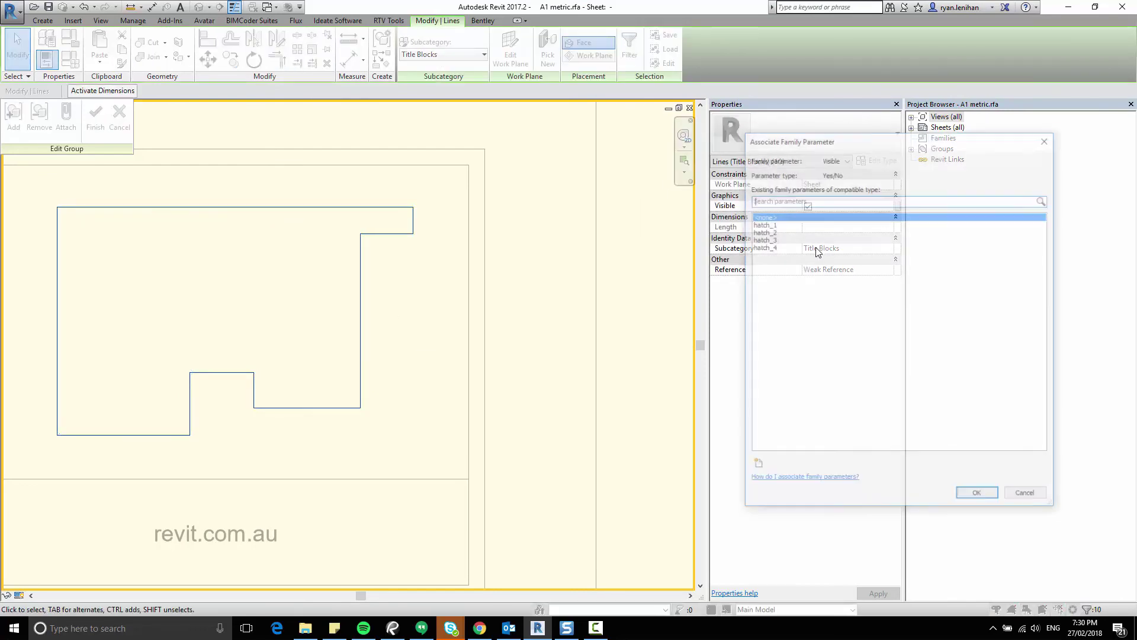
{"action": "left_click", "coordinate": [757, 466]}
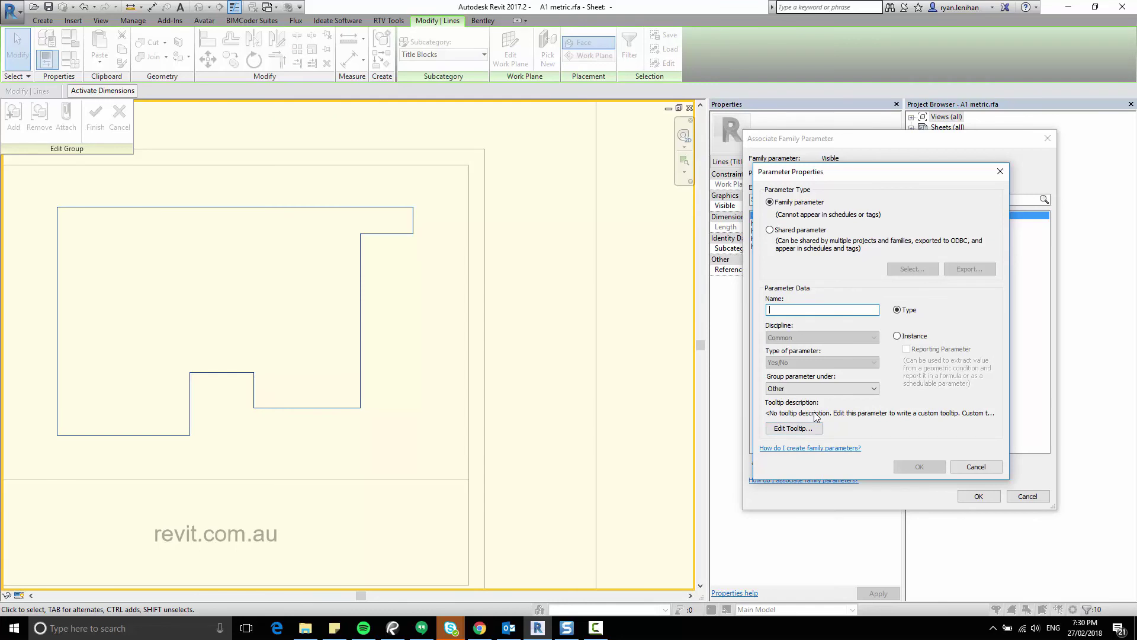
{"action": "type", "text": "keypla"}
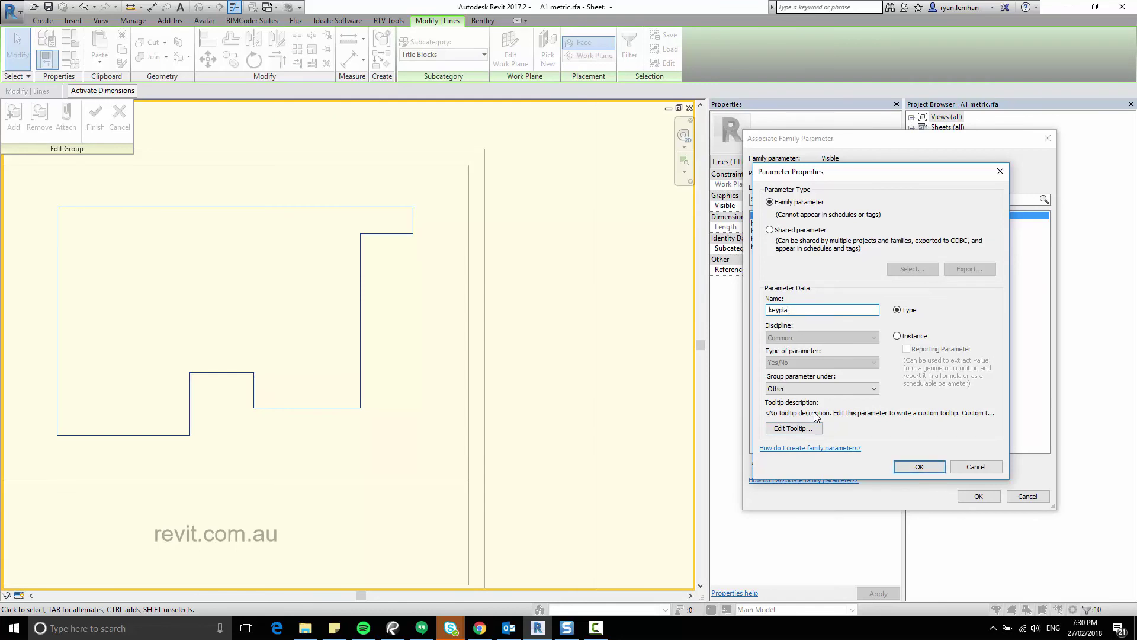
{"action": "type", "text": "invisible"}
{"action": "left_click", "coordinate": [922, 337]}
{"action": "left_click", "coordinate": [869, 389]}
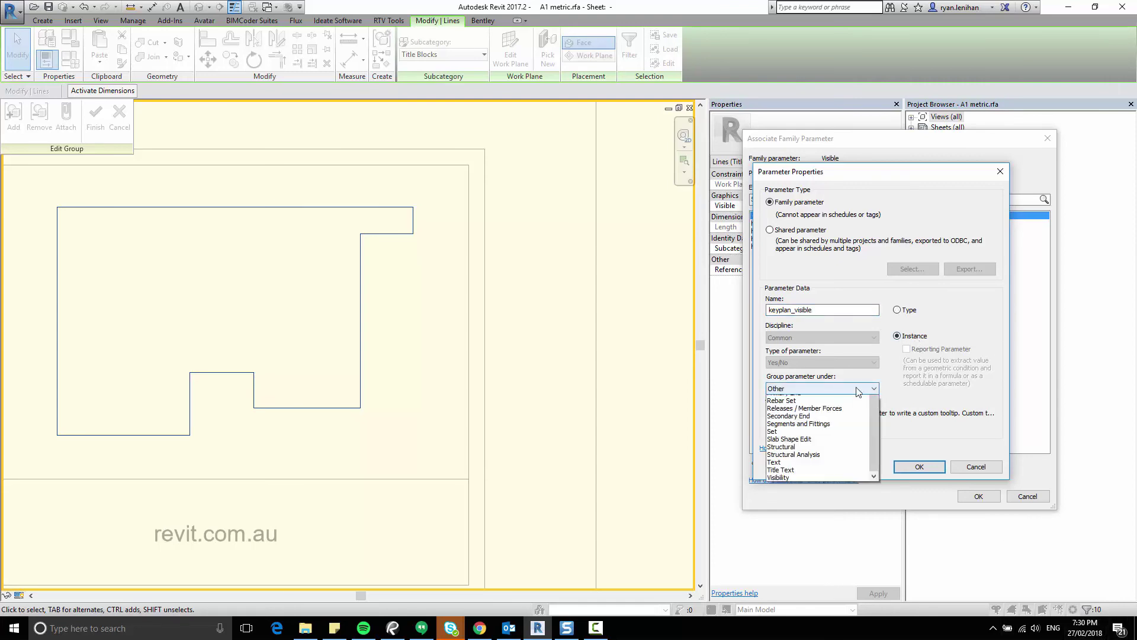
{"action": "left_click", "coordinate": [791, 415]}
{"action": "left_click", "coordinate": [920, 467]}
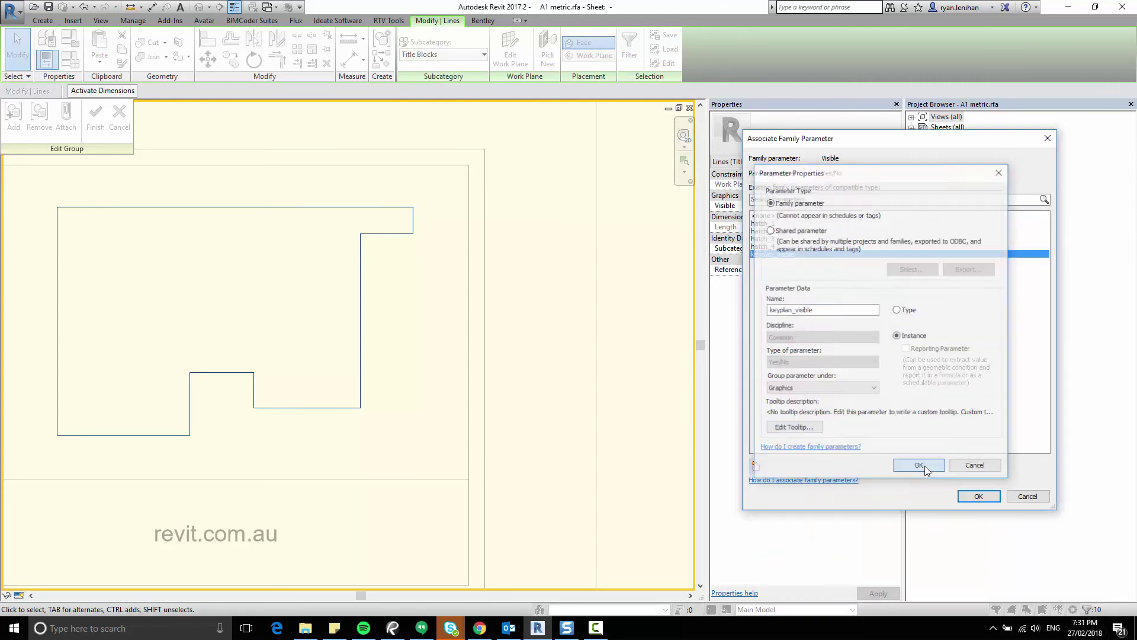
{"action": "left_click", "coordinate": [980, 497]}
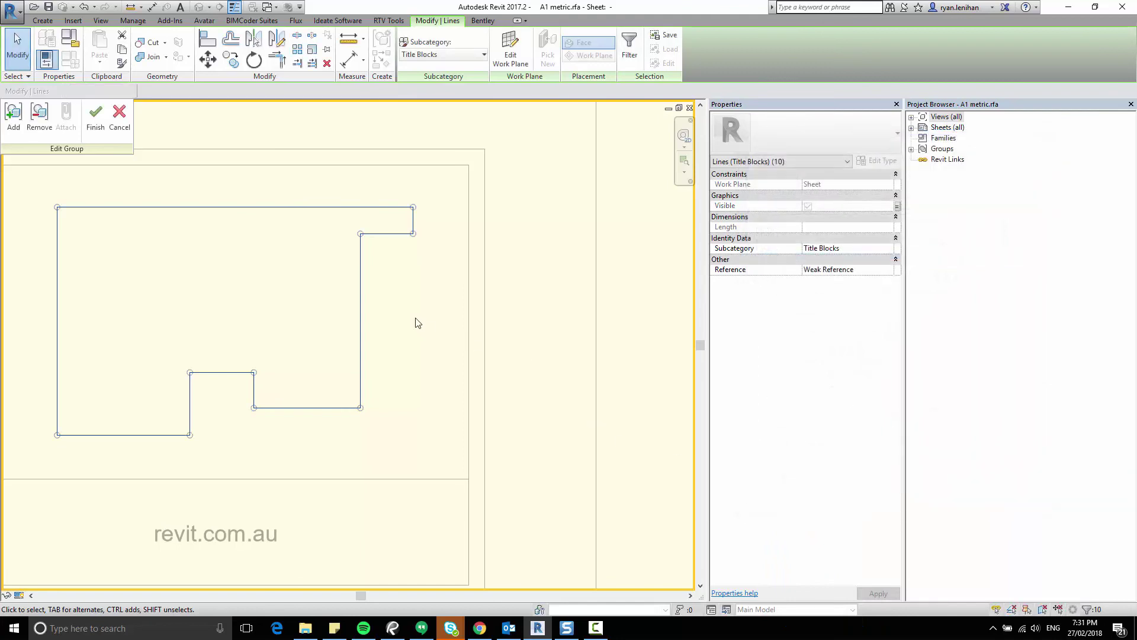
{"action": "left_click", "coordinate": [95, 114]}
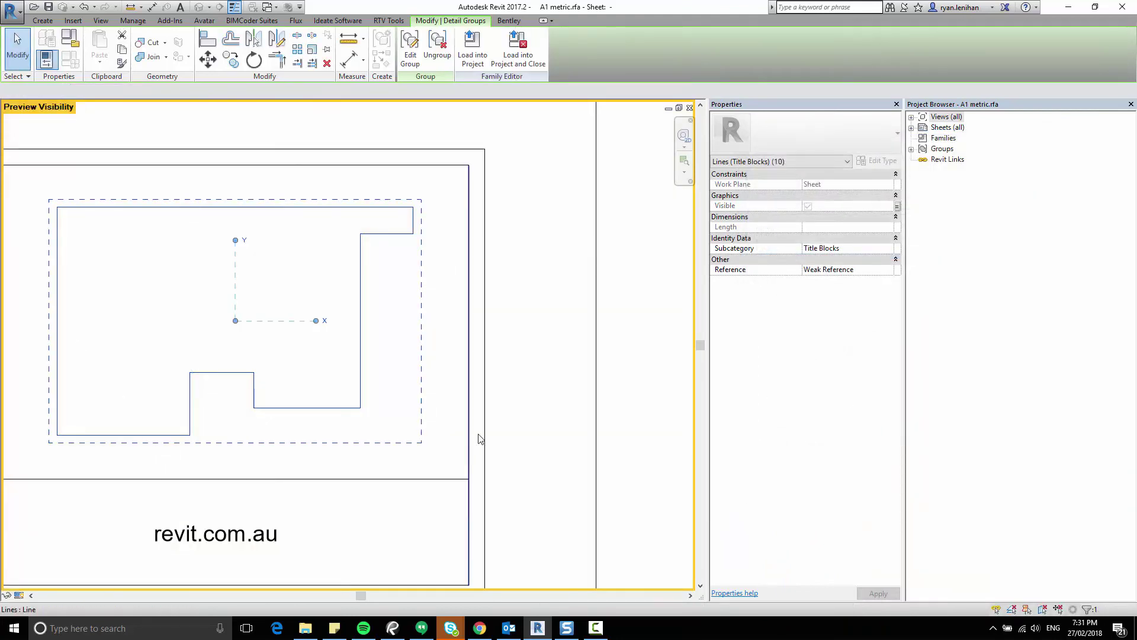
{"action": "left_click", "coordinate": [510, 437]}
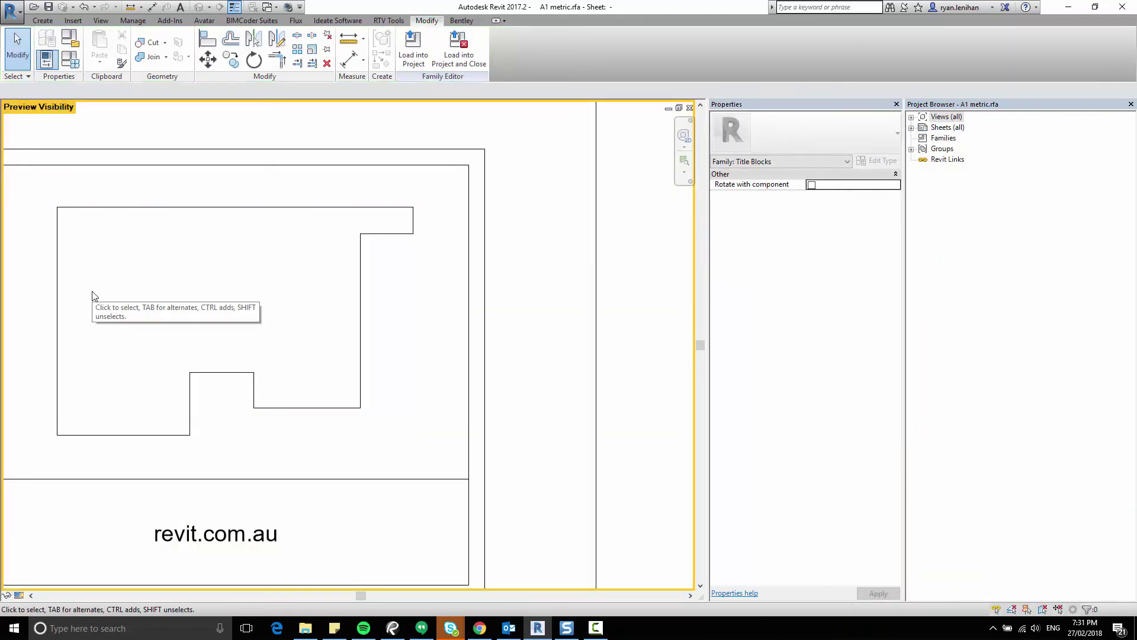
Open Family Types and move the keyplan_visible parameter above keyplan_int
{"action": "left_click", "coordinate": [70, 59]}
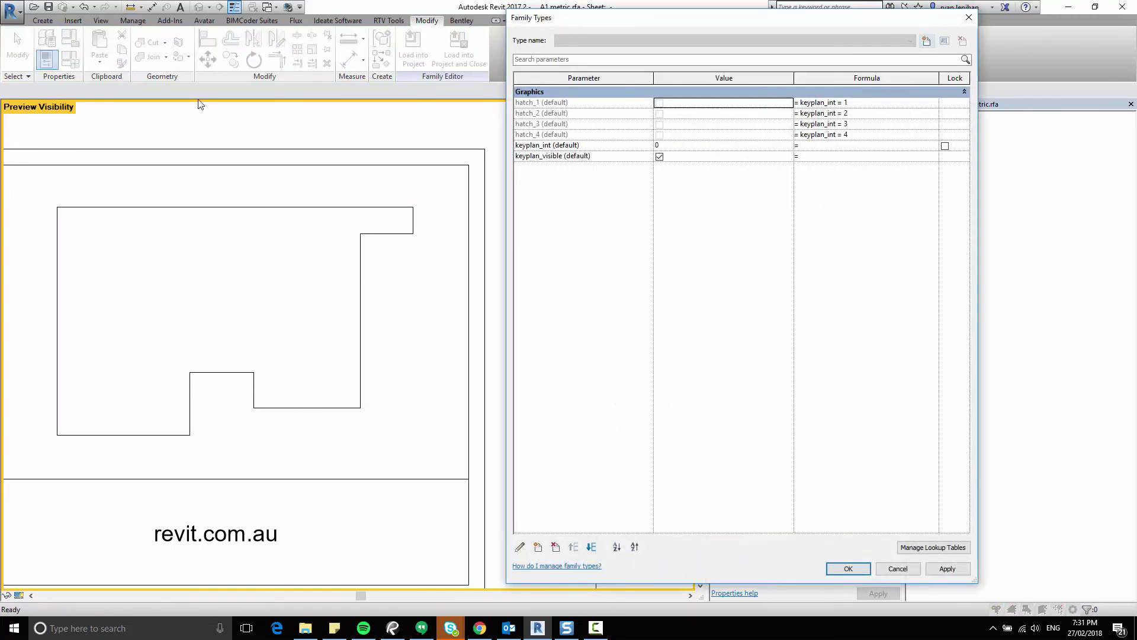
{"action": "left_click", "coordinate": [534, 156]}
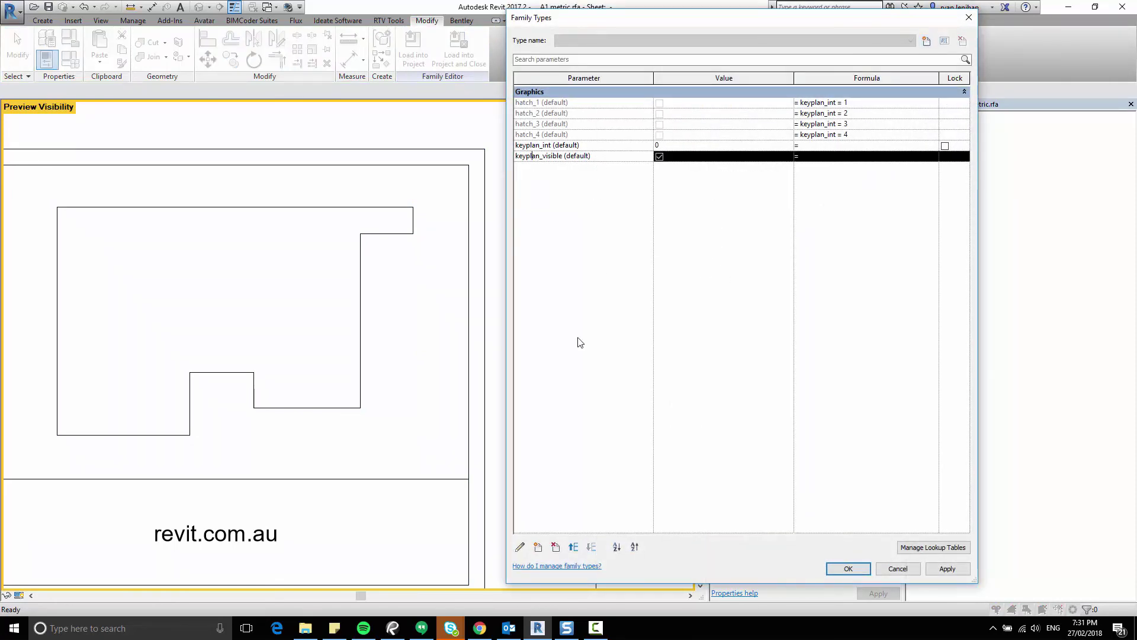
{"action": "left_click", "coordinate": [574, 547]}
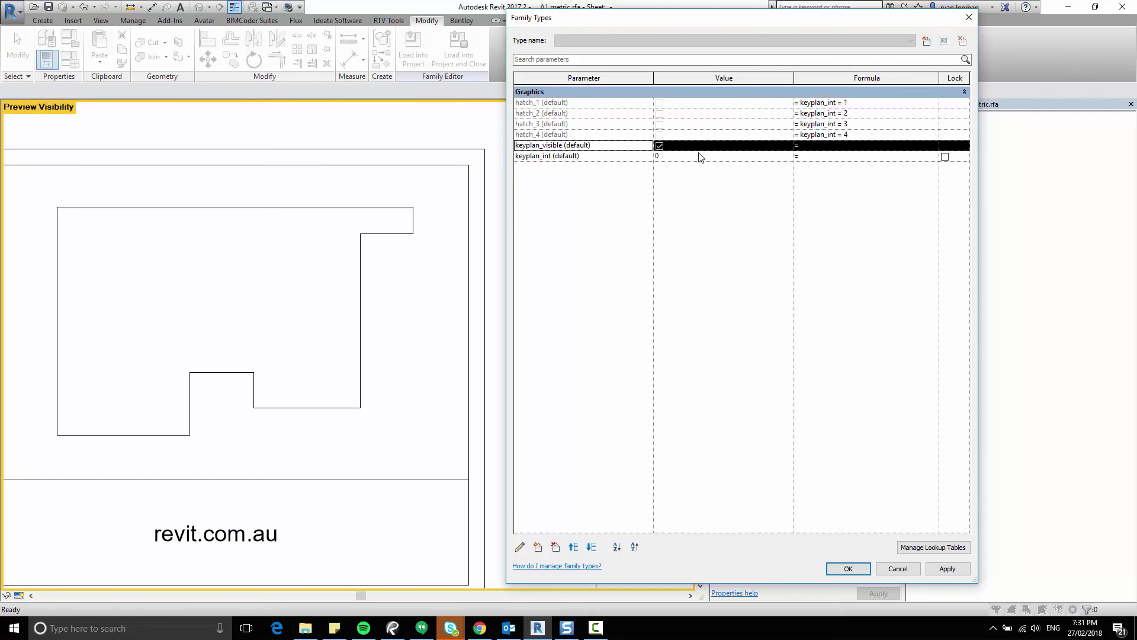
Give keyplan_visible the formula not(keyplan_int = 0)
{"action": "left_click", "coordinate": [825, 146]}
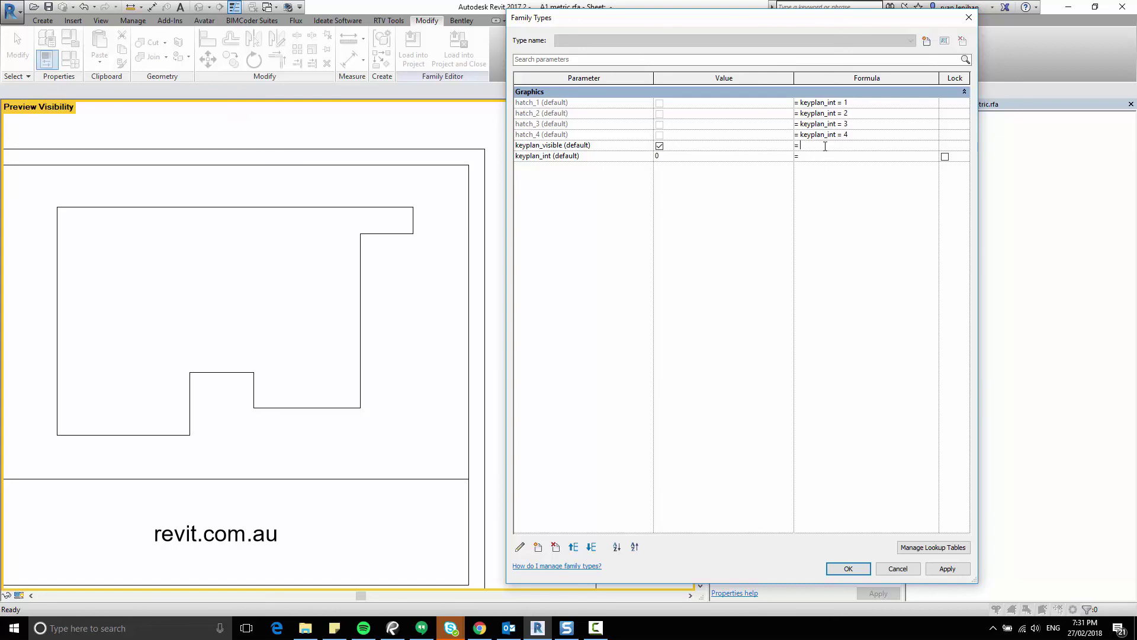
{"action": "type", "text": "not"}
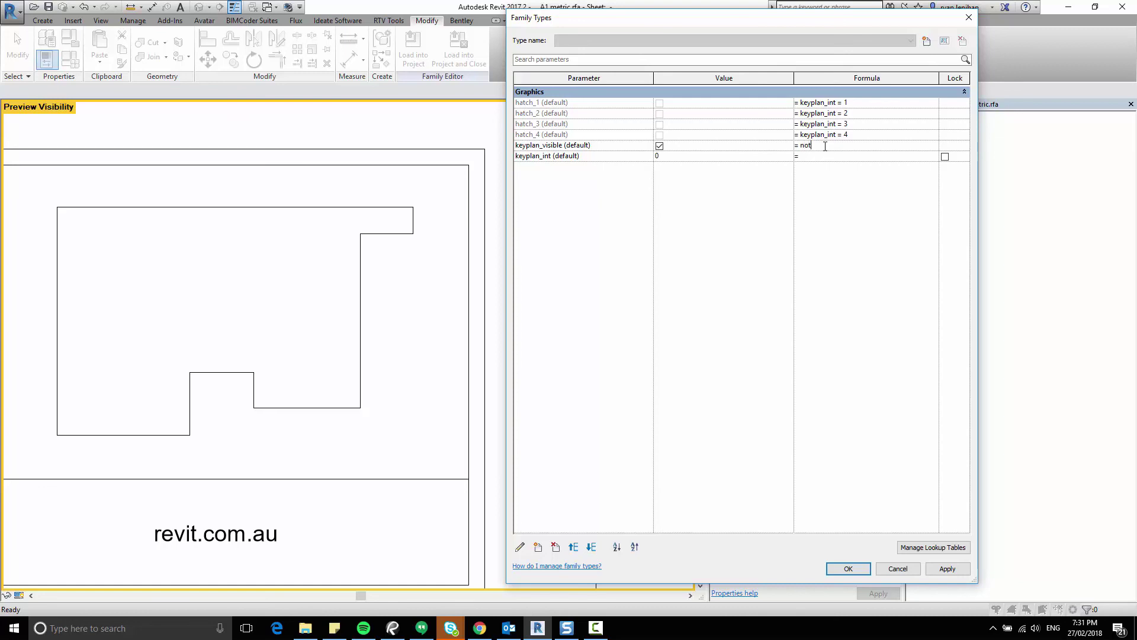
{"action": "type", "text": "(keyplan_int"}
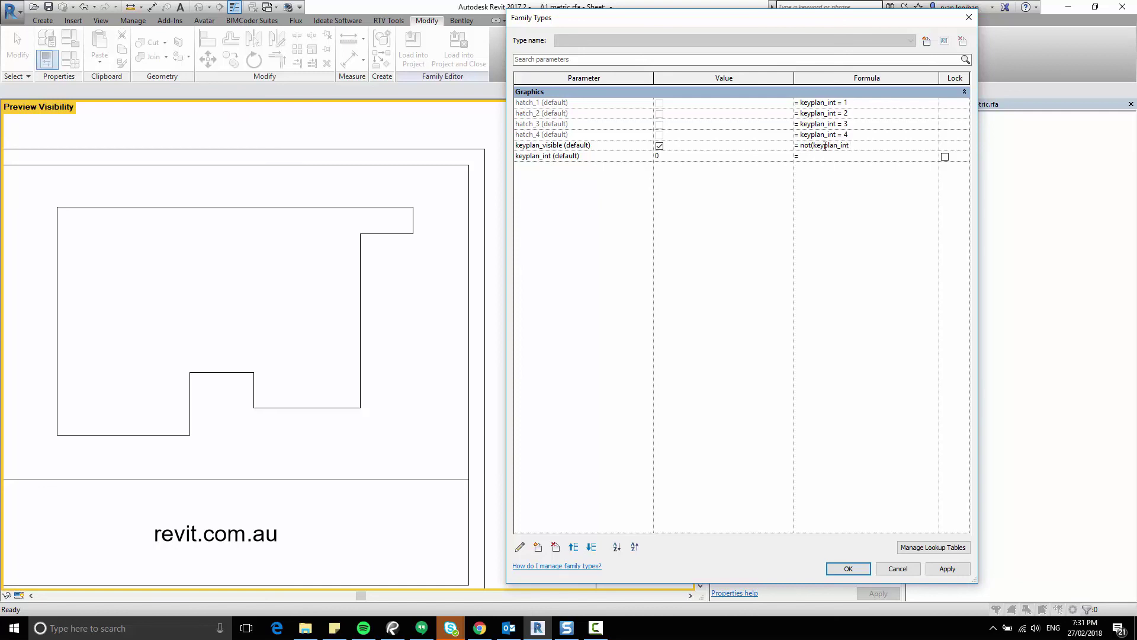
{"action": "type", "text": " = 0"}
{"action": "left_click", "coordinate": [816, 157]}
Test the visibility formula by entering keyplan_int values of 1 and 2 in turn
{"action": "left_click", "coordinate": [677, 158]}
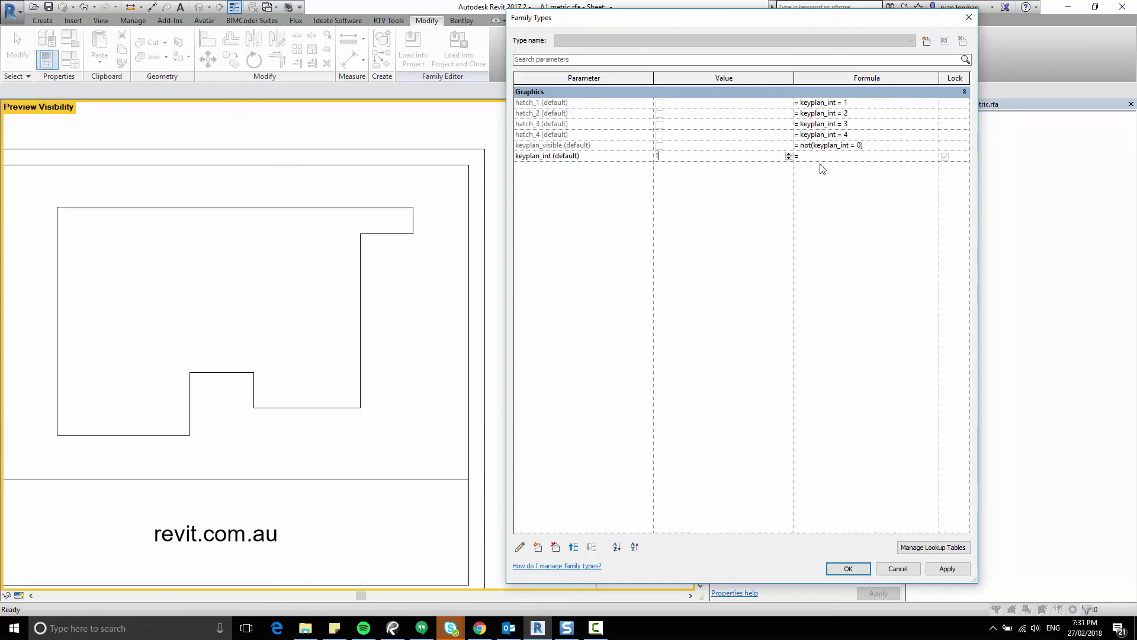
{"action": "left_click", "coordinate": [822, 159]}
{"action": "left_click", "coordinate": [672, 159]}
{"action": "type", "text": "2"}
{"action": "left_click", "coordinate": [823, 163]}
Set keyplan_int to 0, apply it, close Family Types and check the key plan area of the title block
{"action": "left_click", "coordinate": [672, 159]}
{"action": "type", "text": "0"}
{"action": "left_click", "coordinate": [810, 155]}
{"action": "left_click", "coordinate": [948, 569]}
{"action": "left_click", "coordinate": [848, 569]}
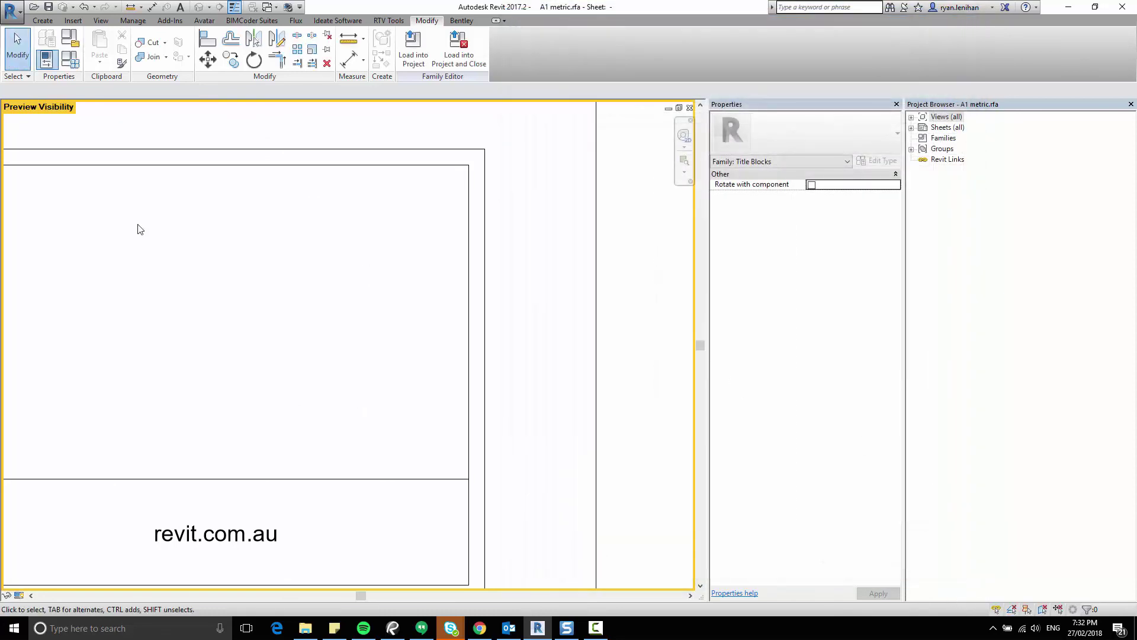
{"action": "mouse_move", "coordinate": [276, 290]}
{"action": "middle_mouse_down"}
{"action": "mouse_move", "coordinate": [421, 292]}
{"action": "mouse_move", "coordinate": [208, 290]}
{"action": "mouse_move", "coordinate": [282, 285]}
{"action": "middle_mouse_up"}
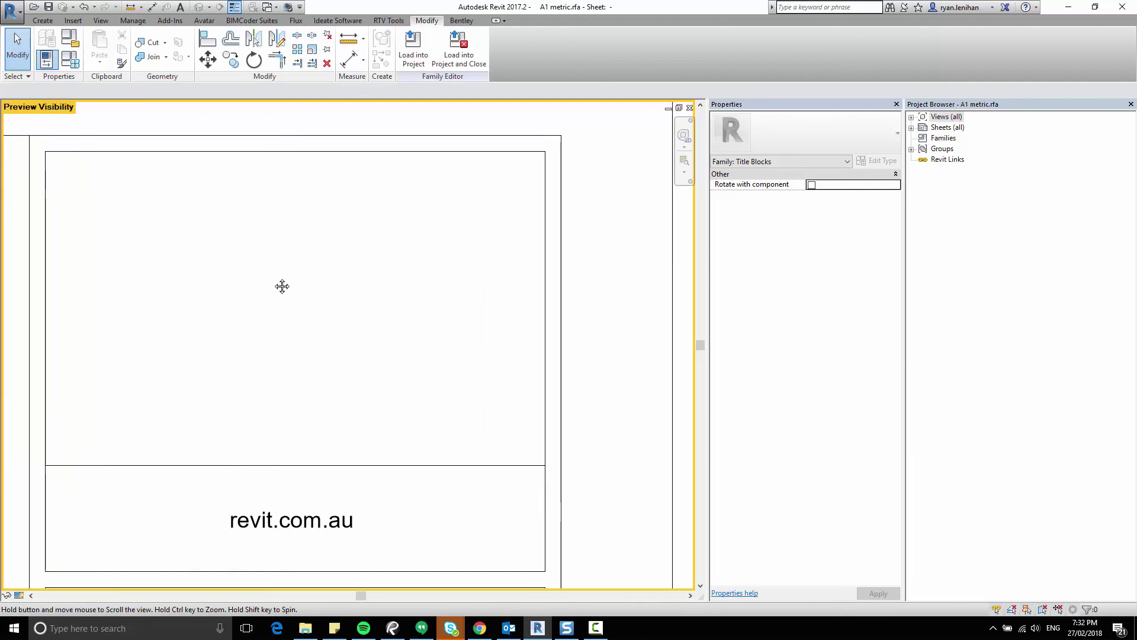
Reopen Family Types, set keyplan_int to 2 and apply it to the key plan preview
{"action": "left_click", "coordinate": [75, 68]}
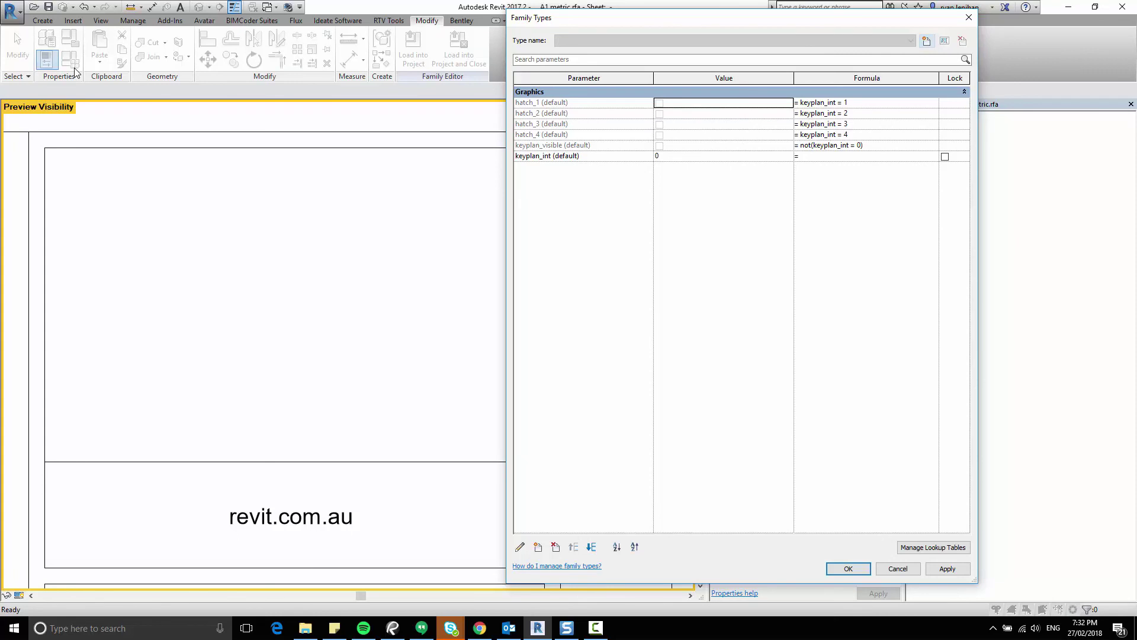
{"action": "left_click", "coordinate": [666, 158]}
{"action": "type", "text": "2"}
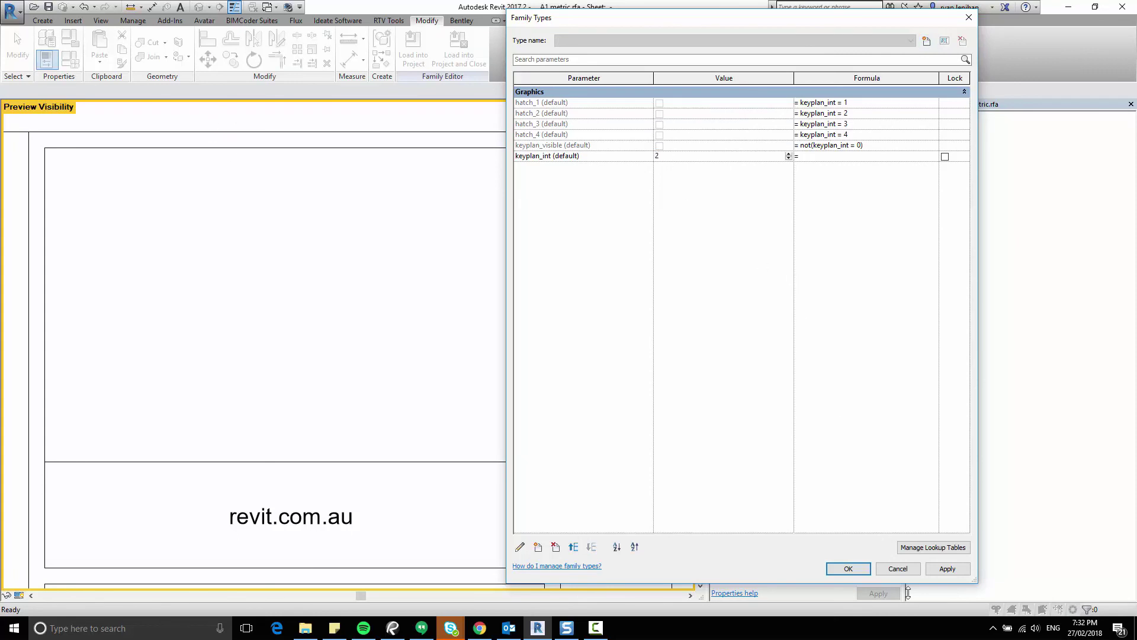
{"action": "left_click", "coordinate": [948, 570]}
{"action": "left_click", "coordinate": [849, 569]}
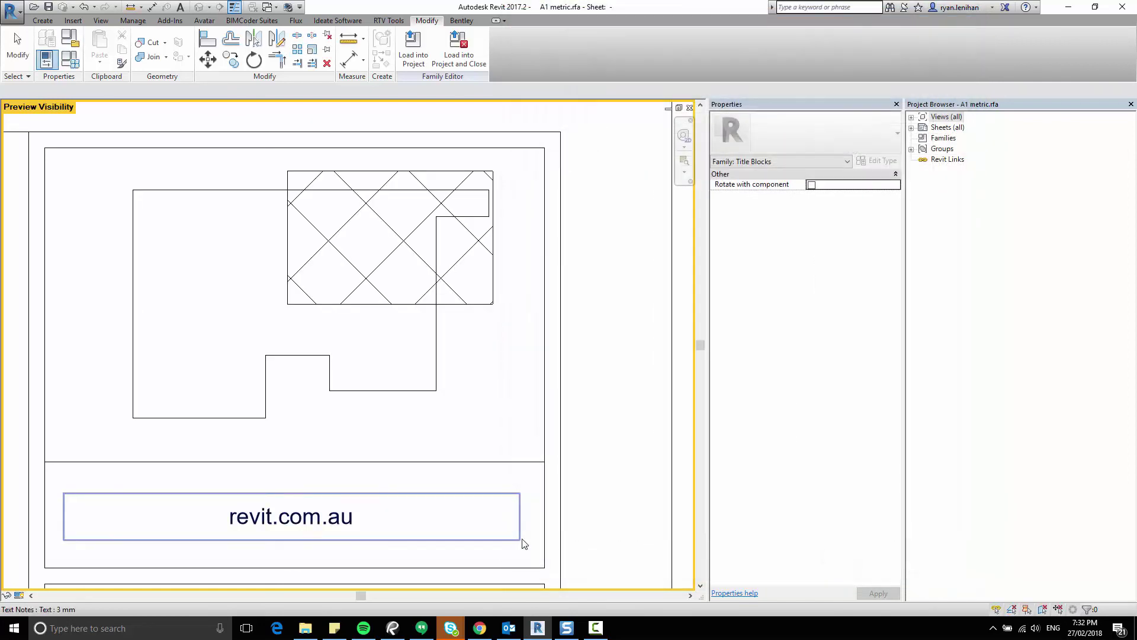